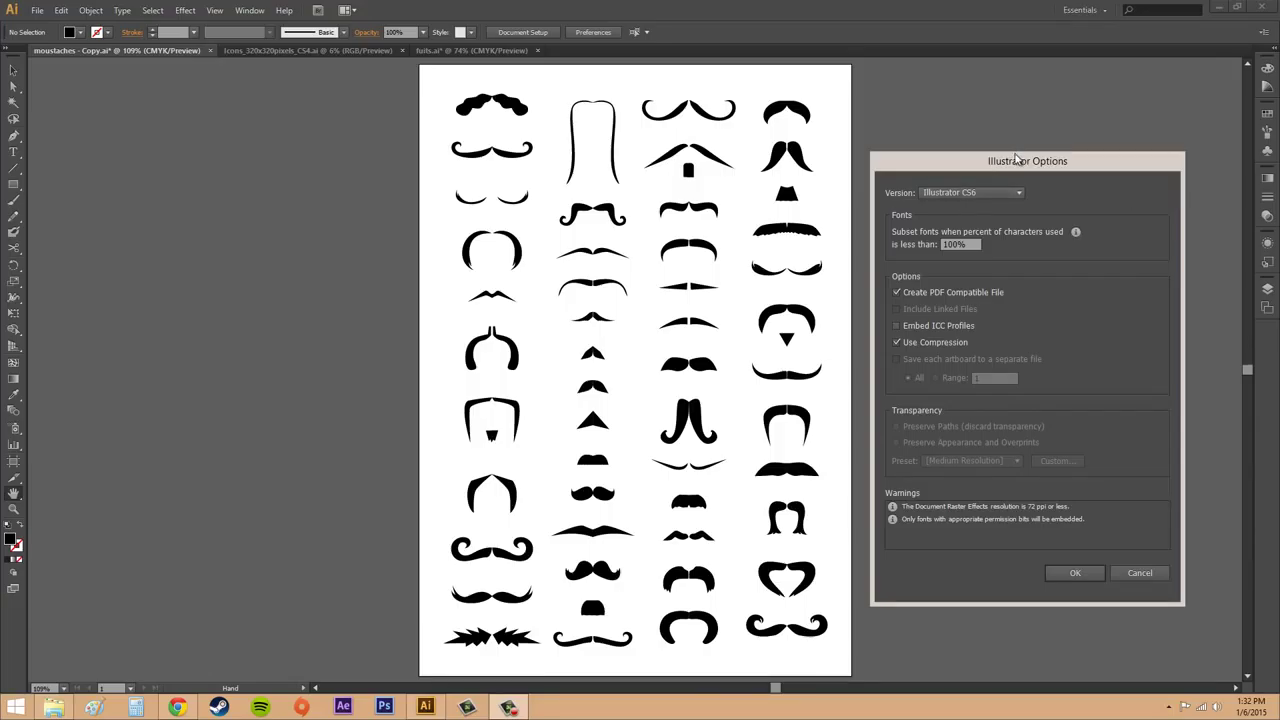
- Try the Illustrator CS5 and CS4 legacy versions in the save options, return to Illustrator CS6 and cancel the save
left_click_drag(1089, 163, 1099, 151)
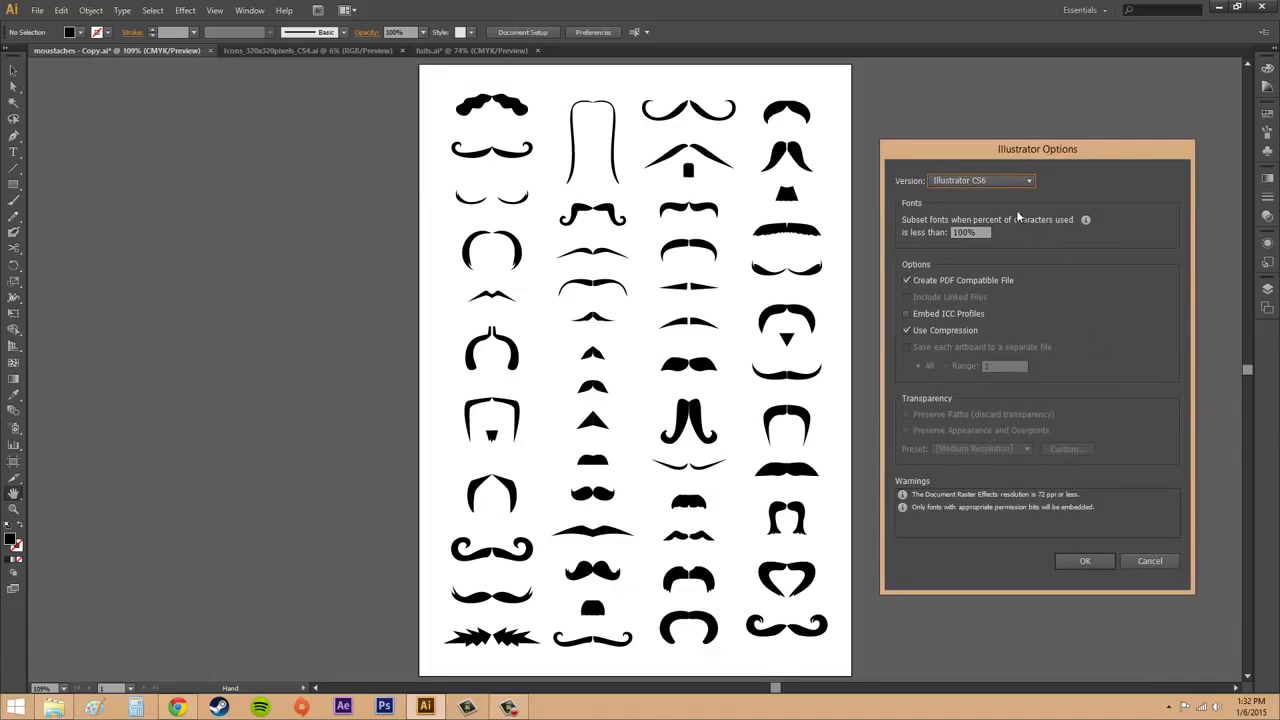
left_click(991, 180)
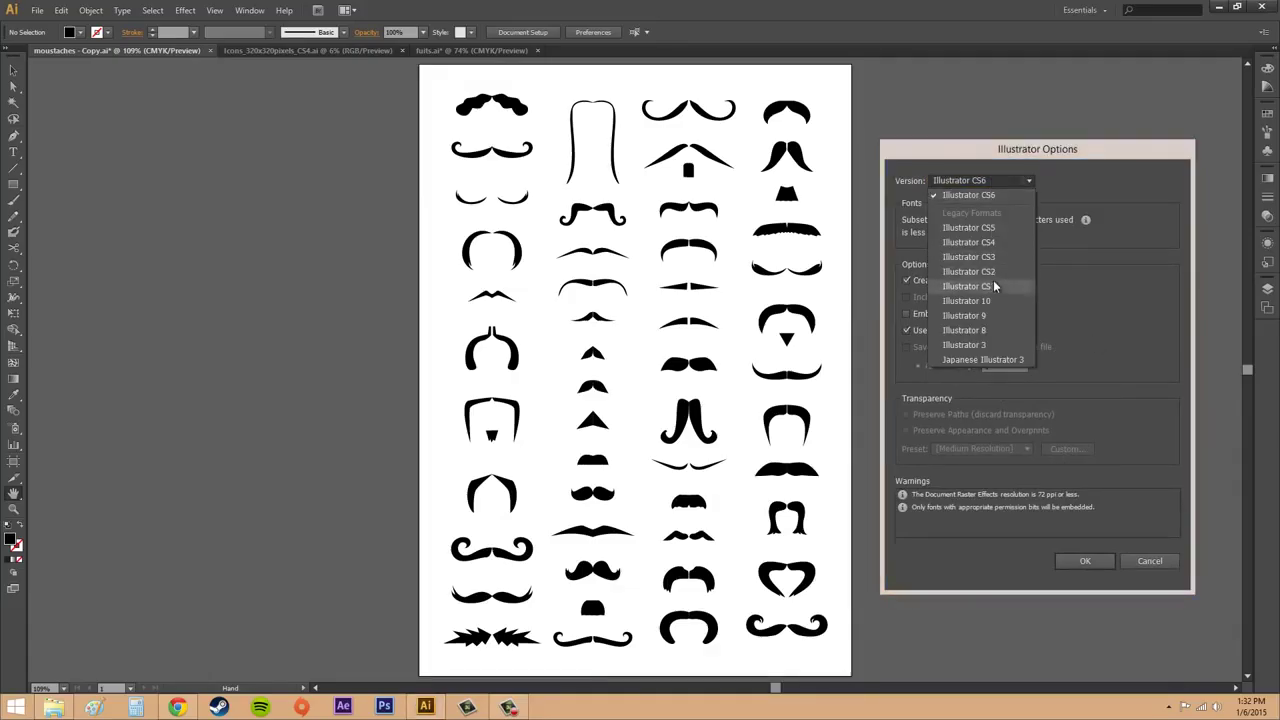
left_click(970, 227)
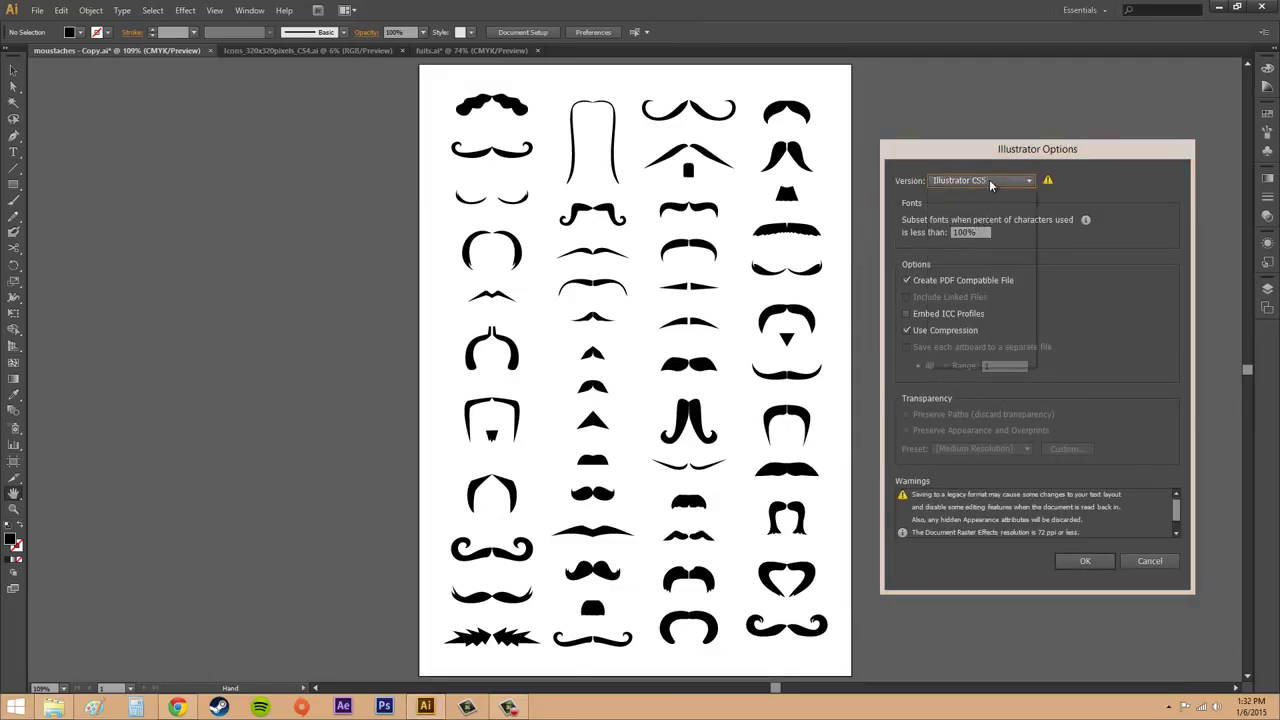
left_click(989, 180)
left_click(992, 229)
left_click(997, 180)
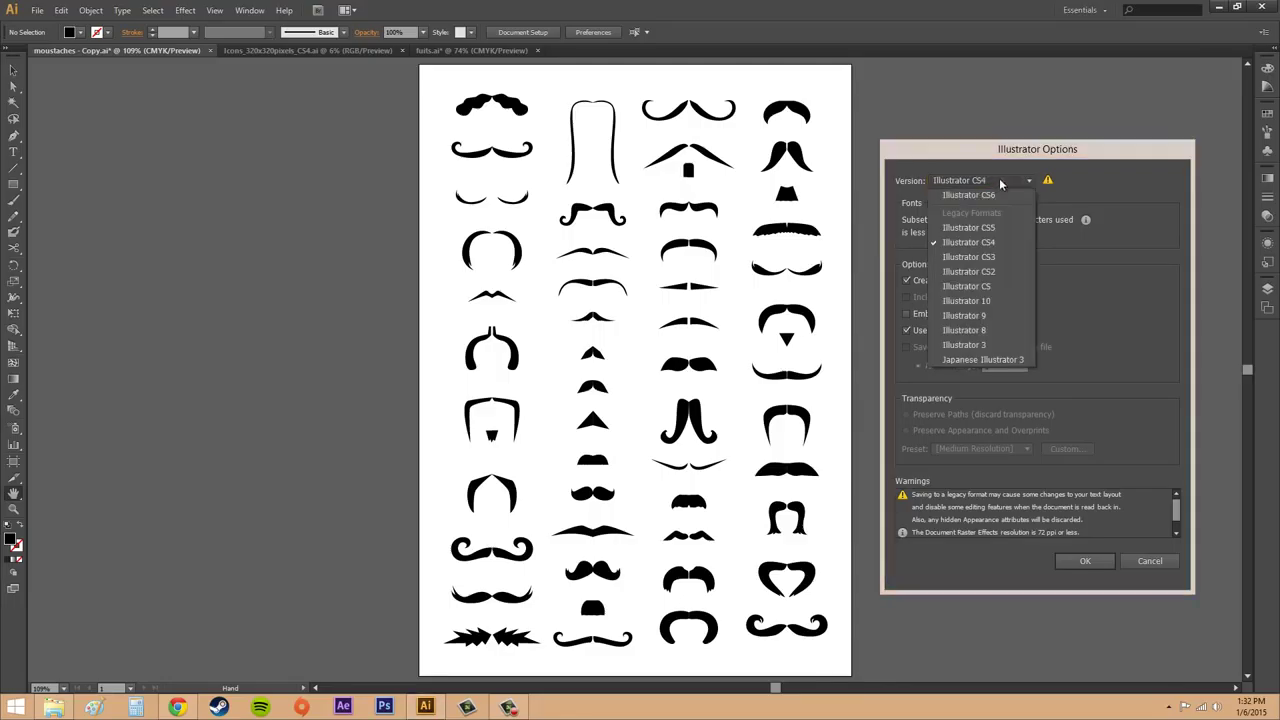
left_click(991, 196)
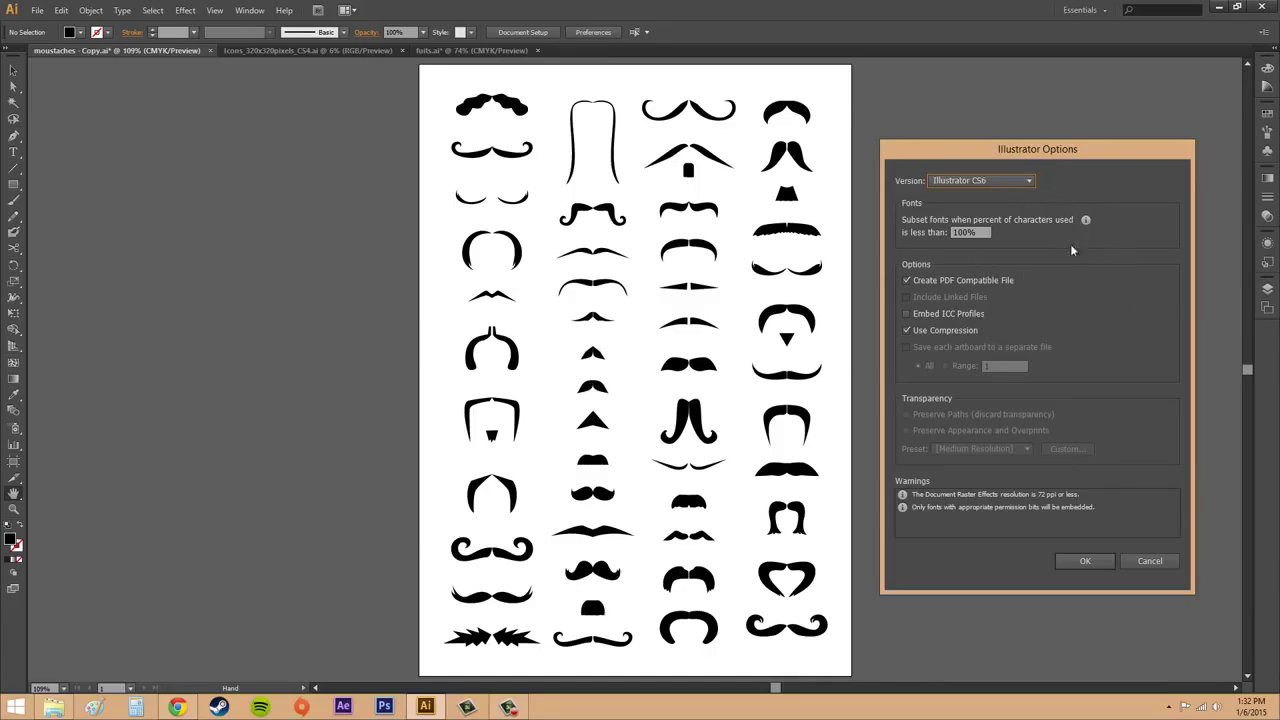
left_click_drag(1114, 153, 1107, 128)
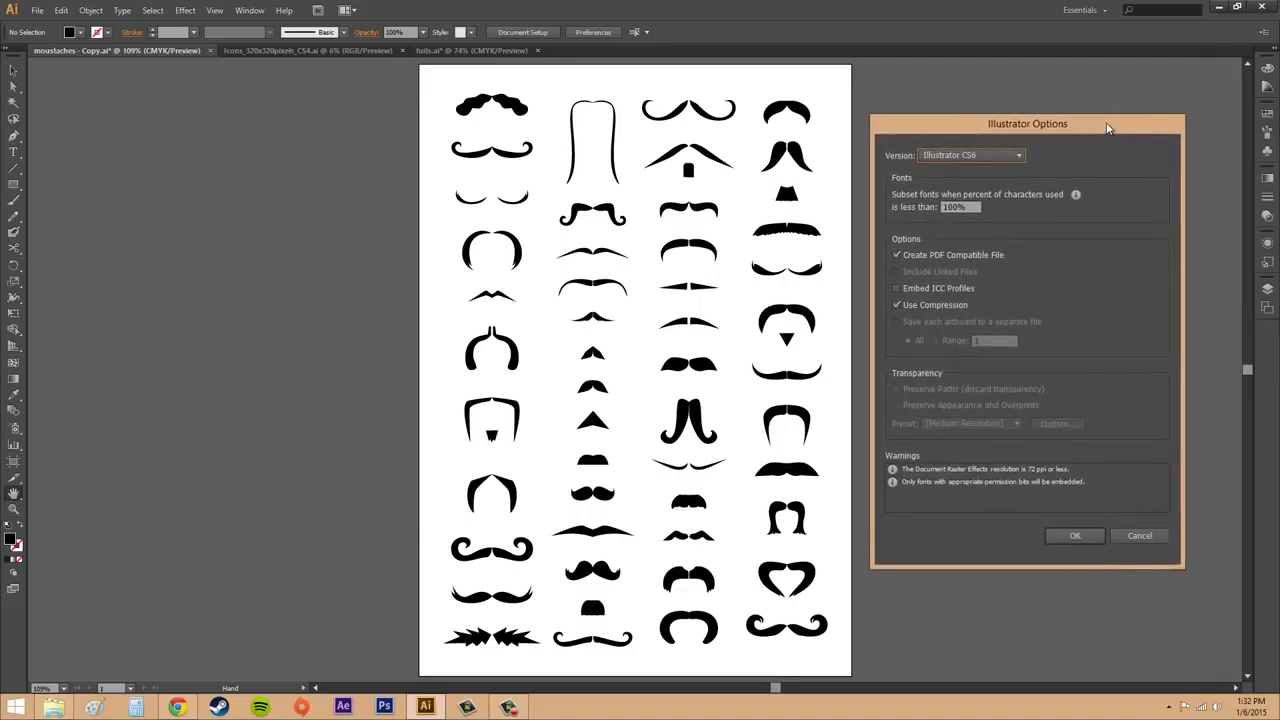
left_click(1136, 537)
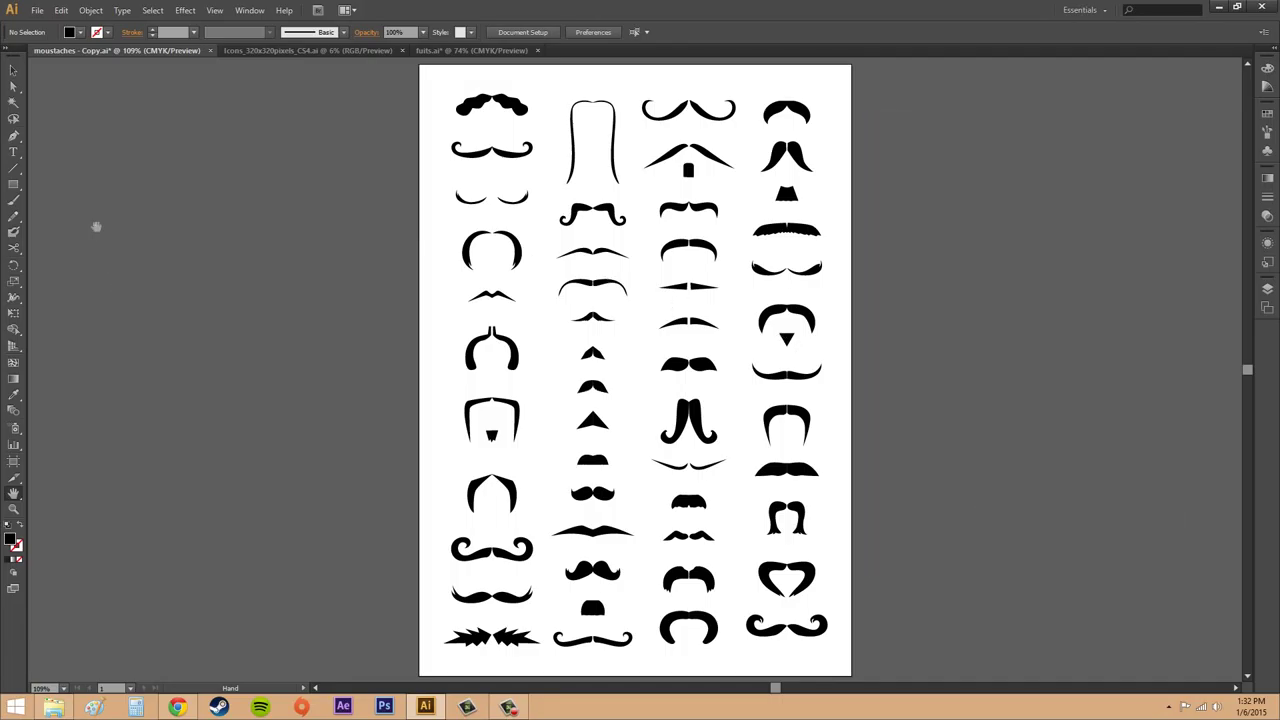
- Save the moustache document under the file name must in Adobe Illustrator (*.AI) format in the Vector Library folder
left_click(36, 10)
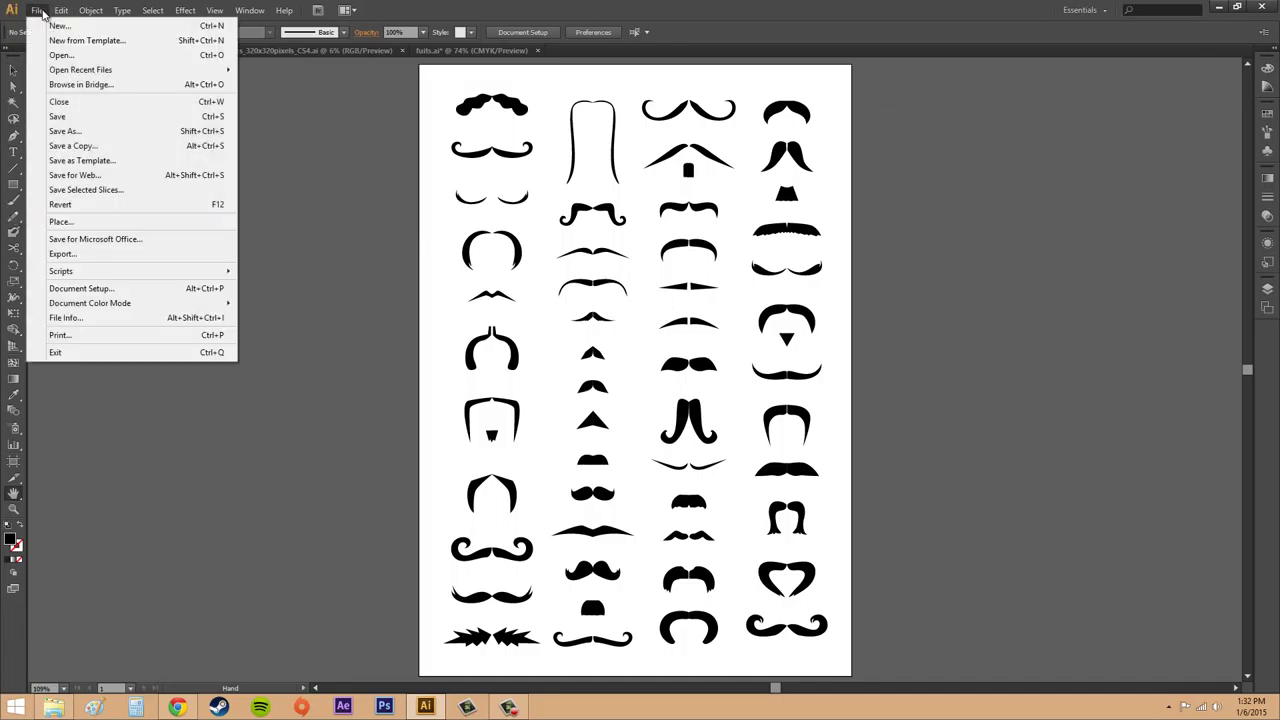
left_click(64, 133)
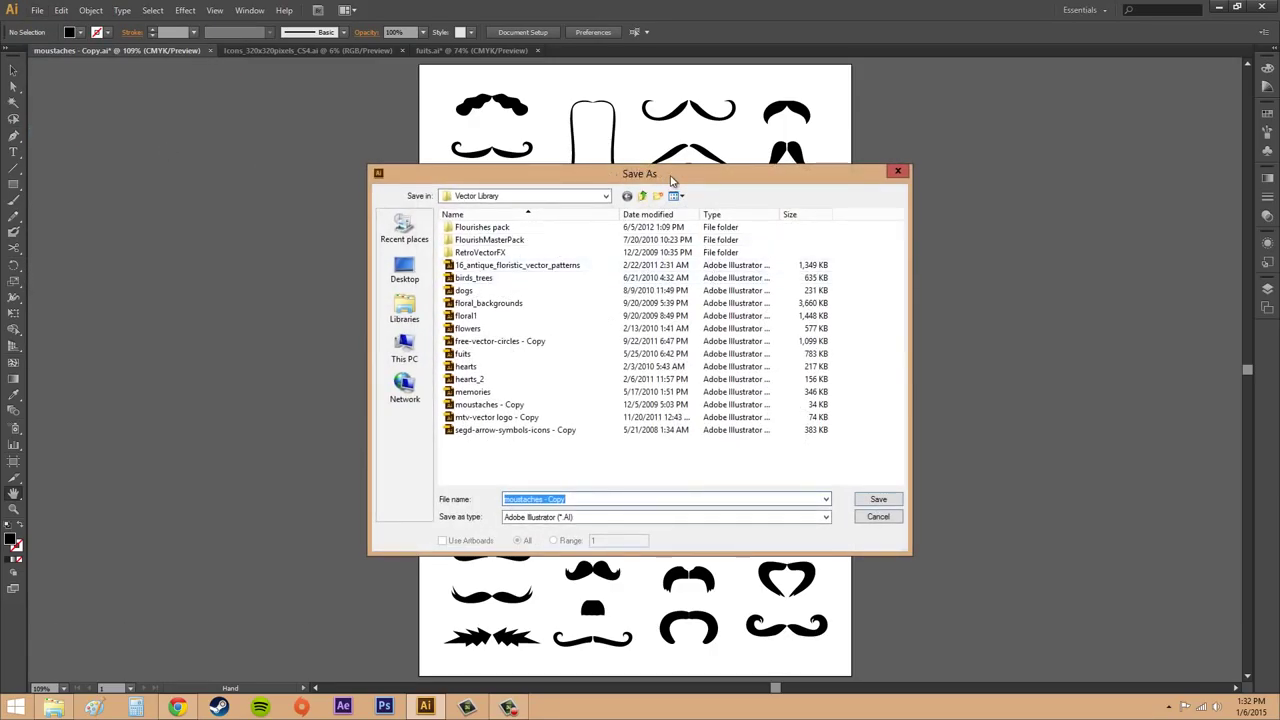
left_click_drag(670, 175, 859, 173)
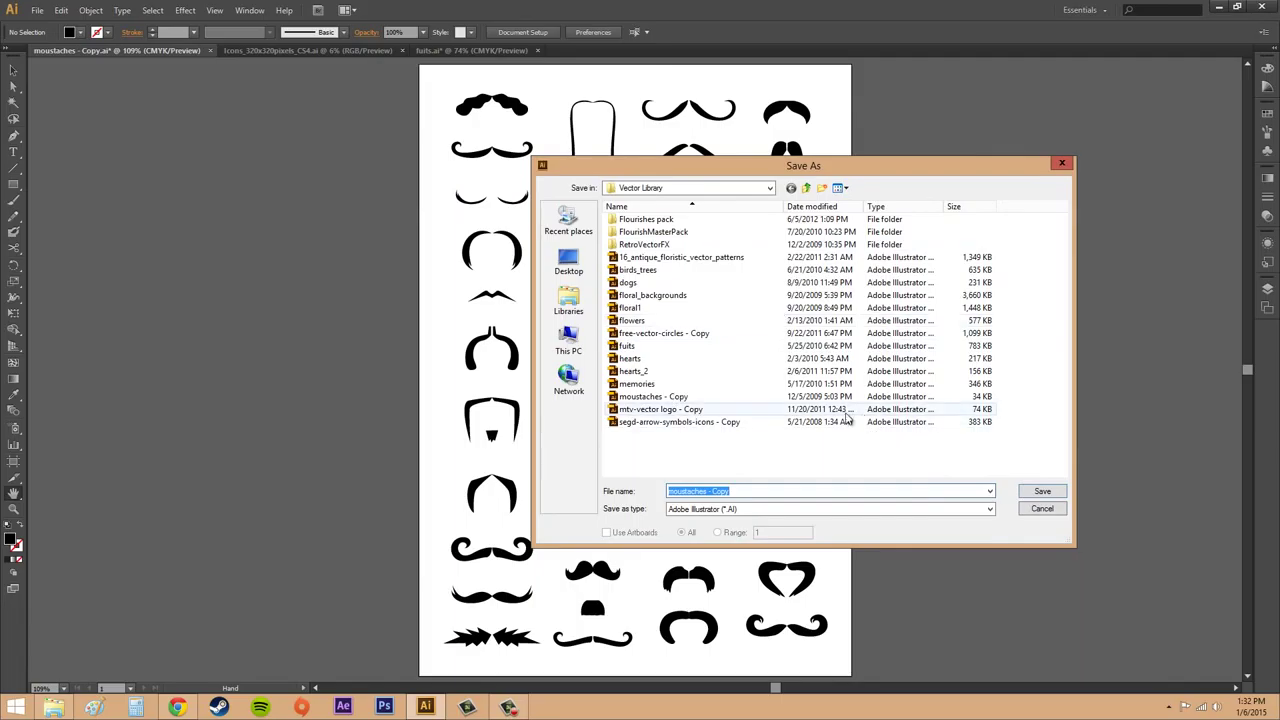
left_click(737, 510)
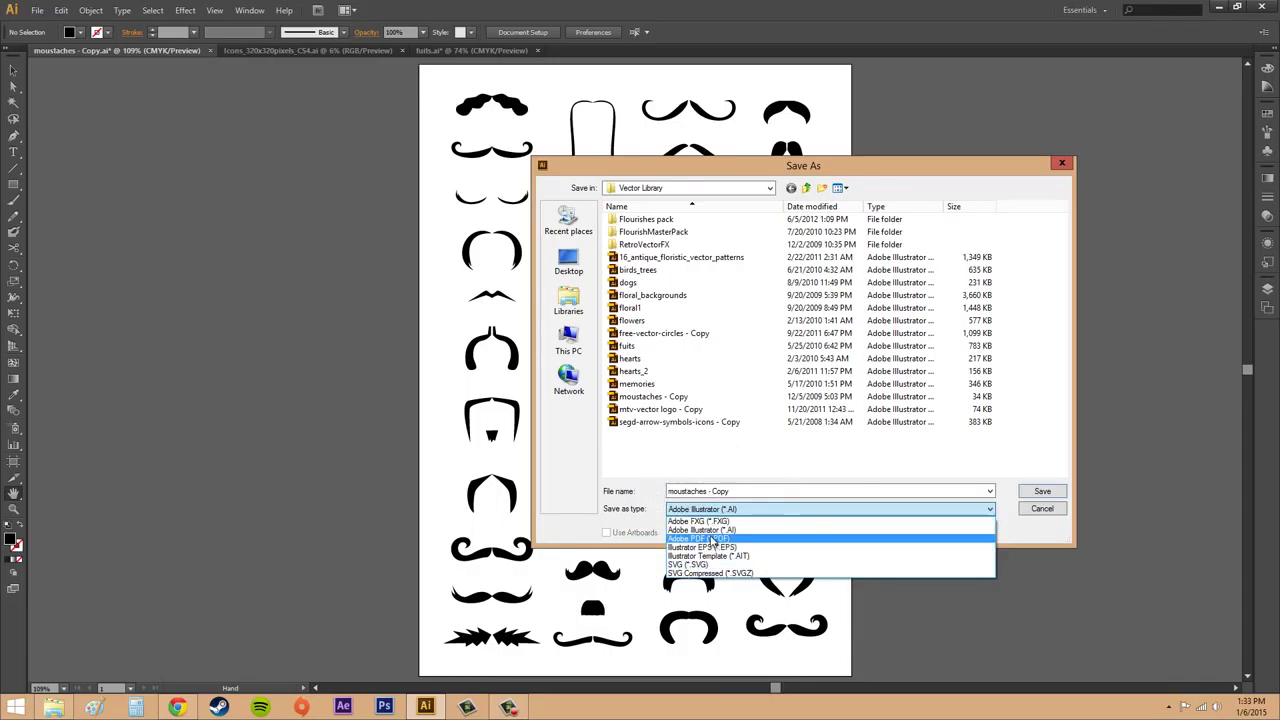
left_click(718, 531)
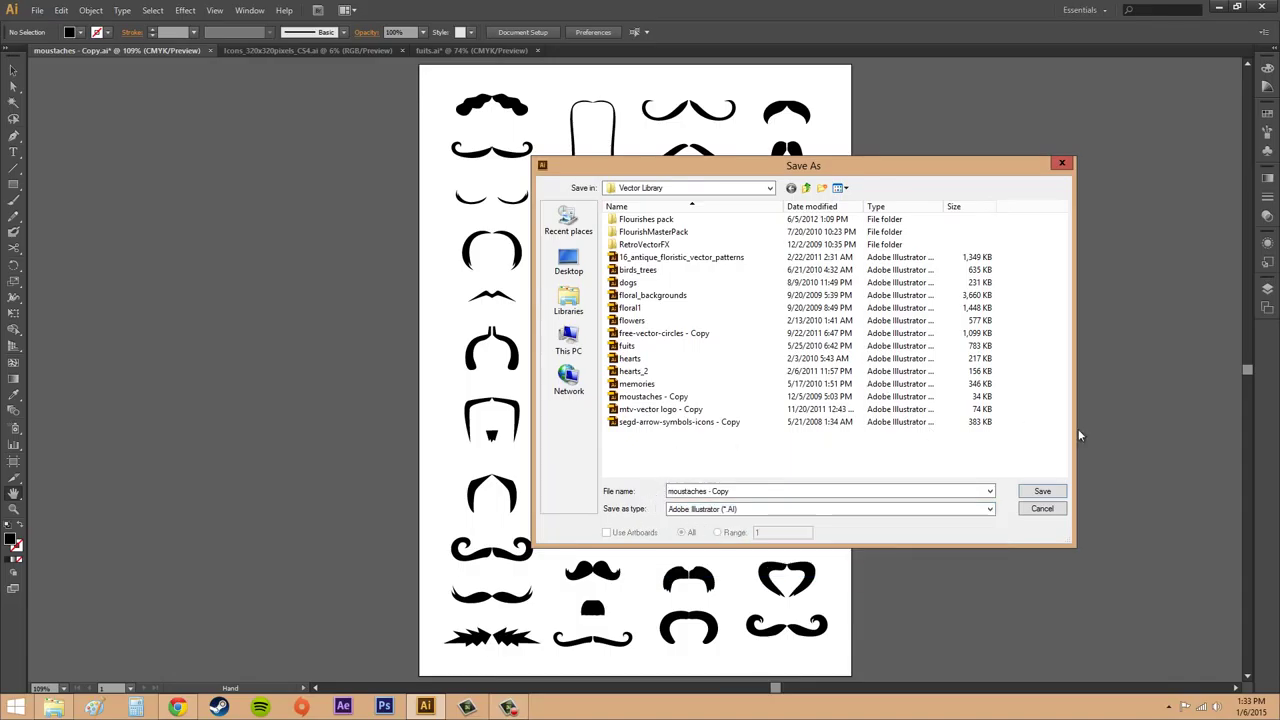
left_click(716, 489)
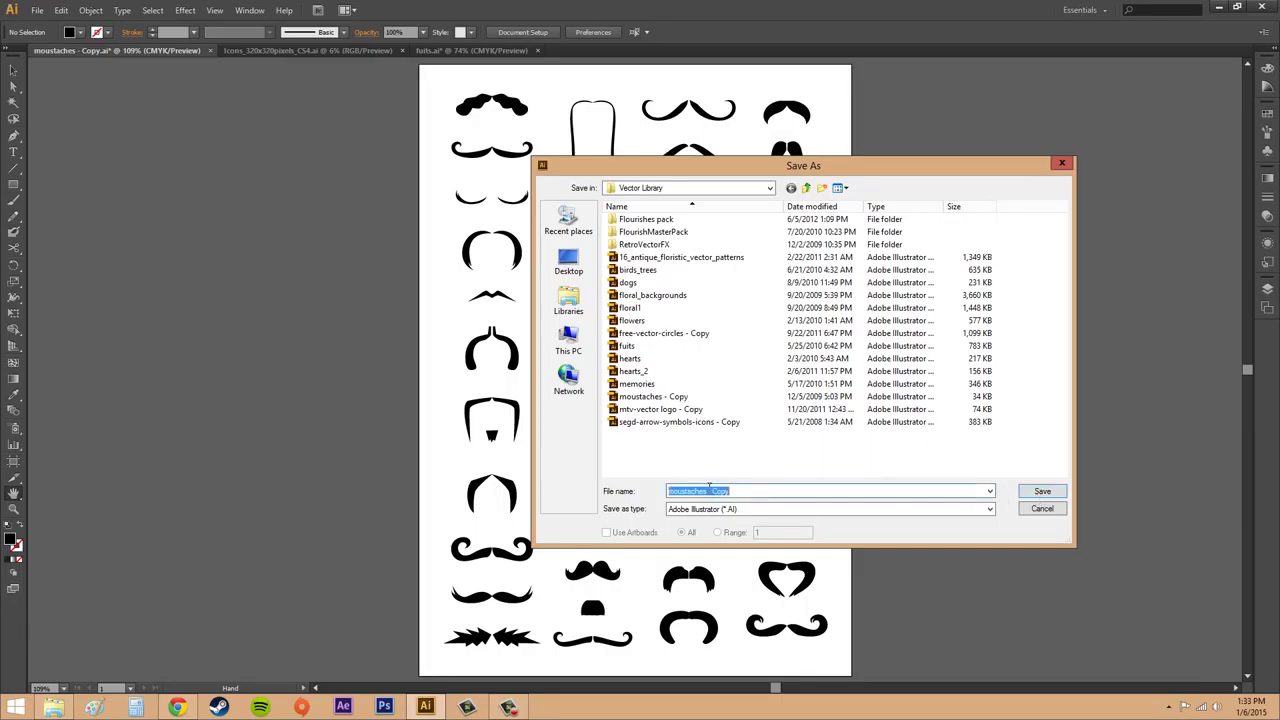
double_click(710, 490)
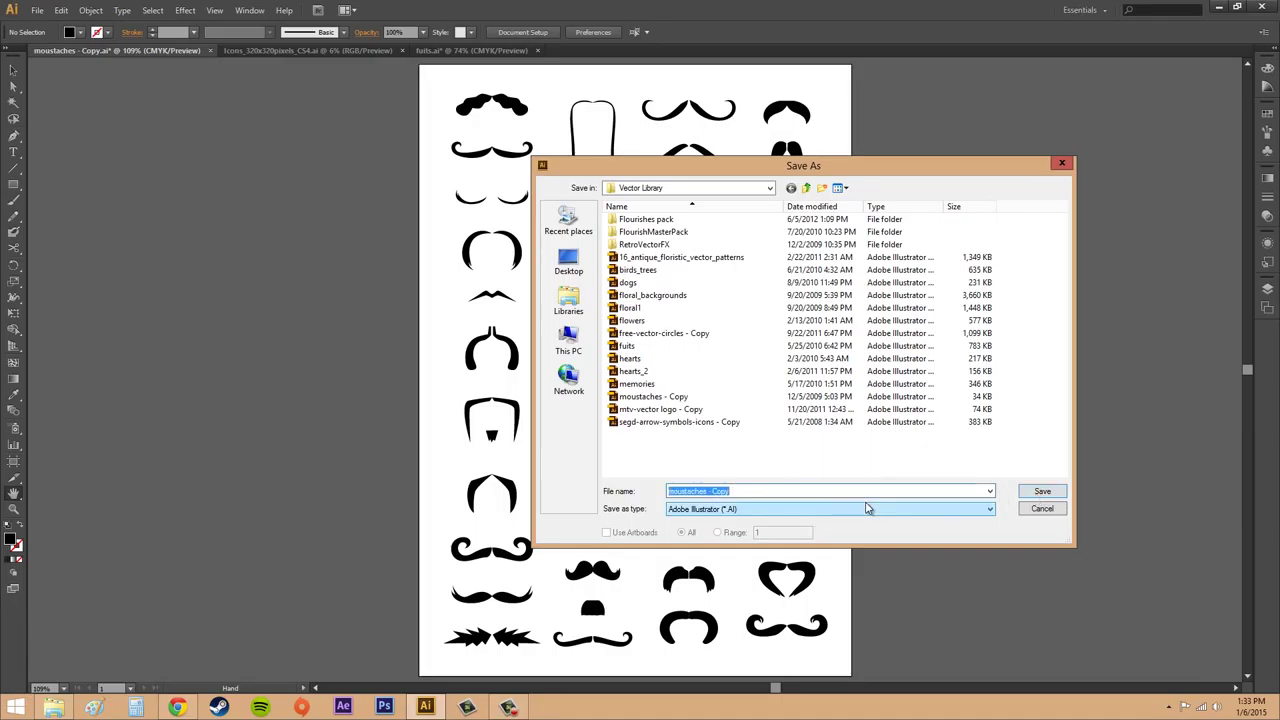
type("must")
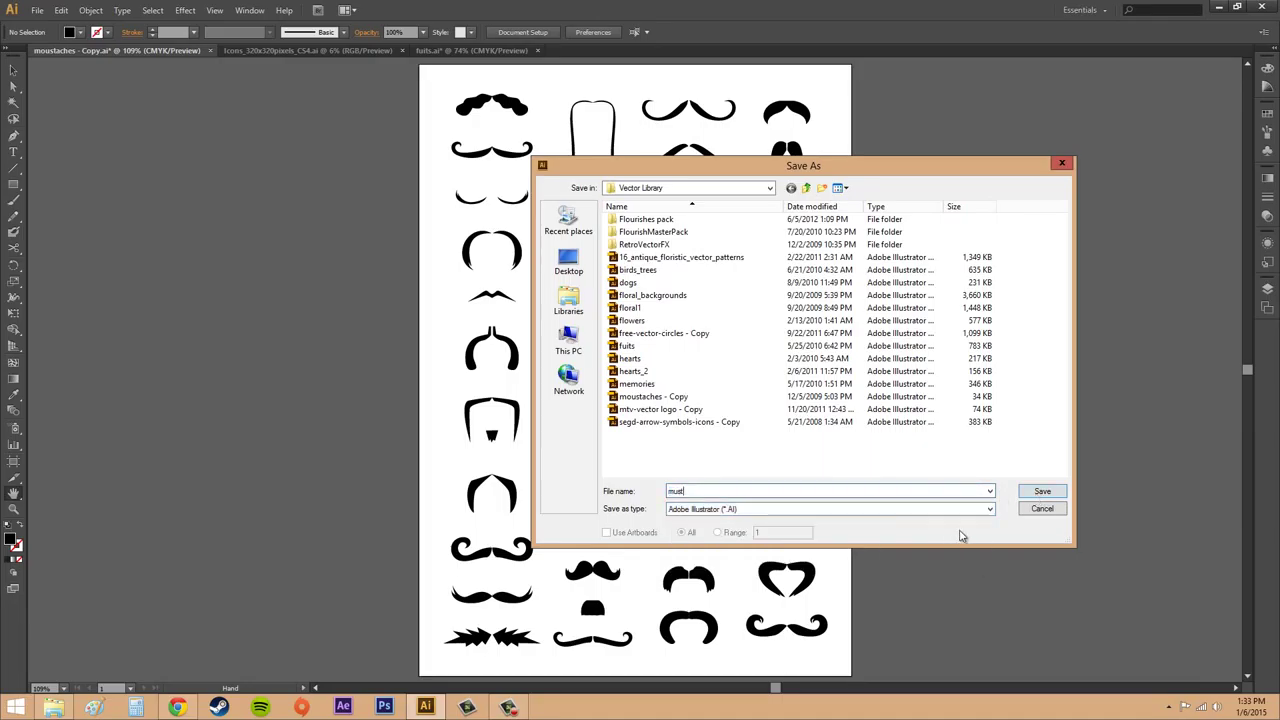
left_click(1038, 491)
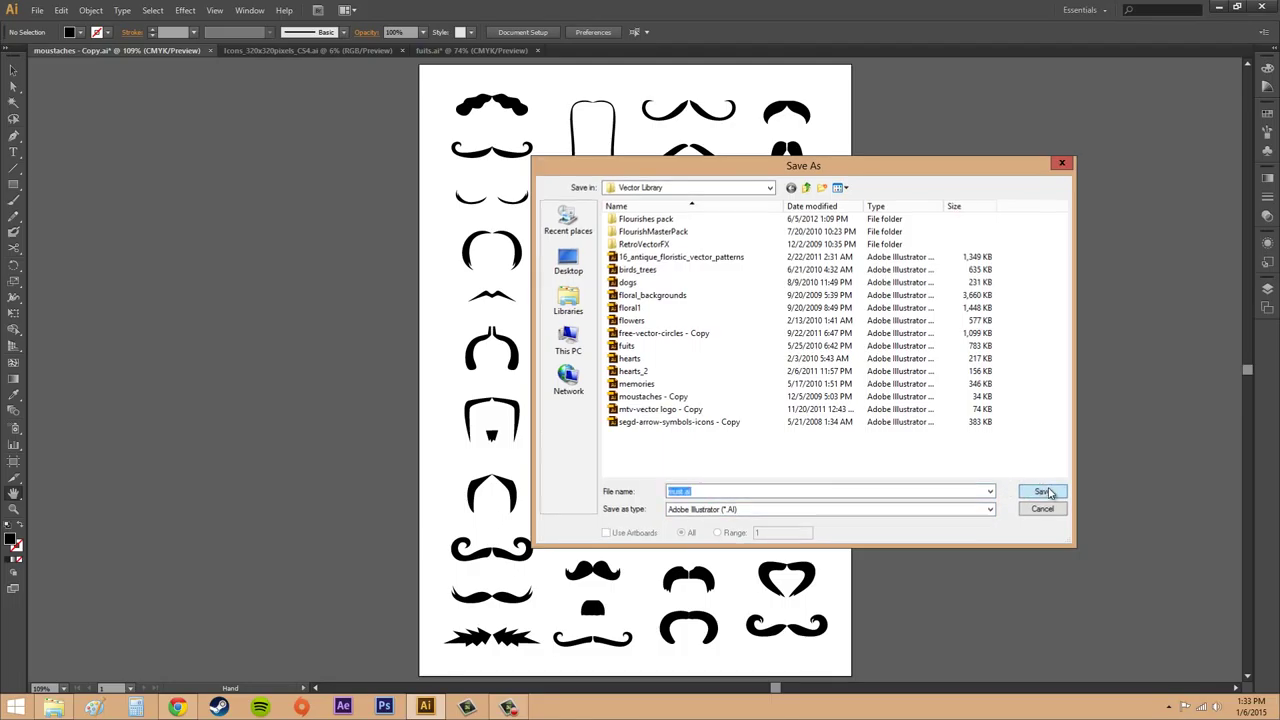
- Complete the save with the version kept at Illustrator CS6 and the font subsetting threshold at 100%
left_click_drag(656, 143, 1032, 168)
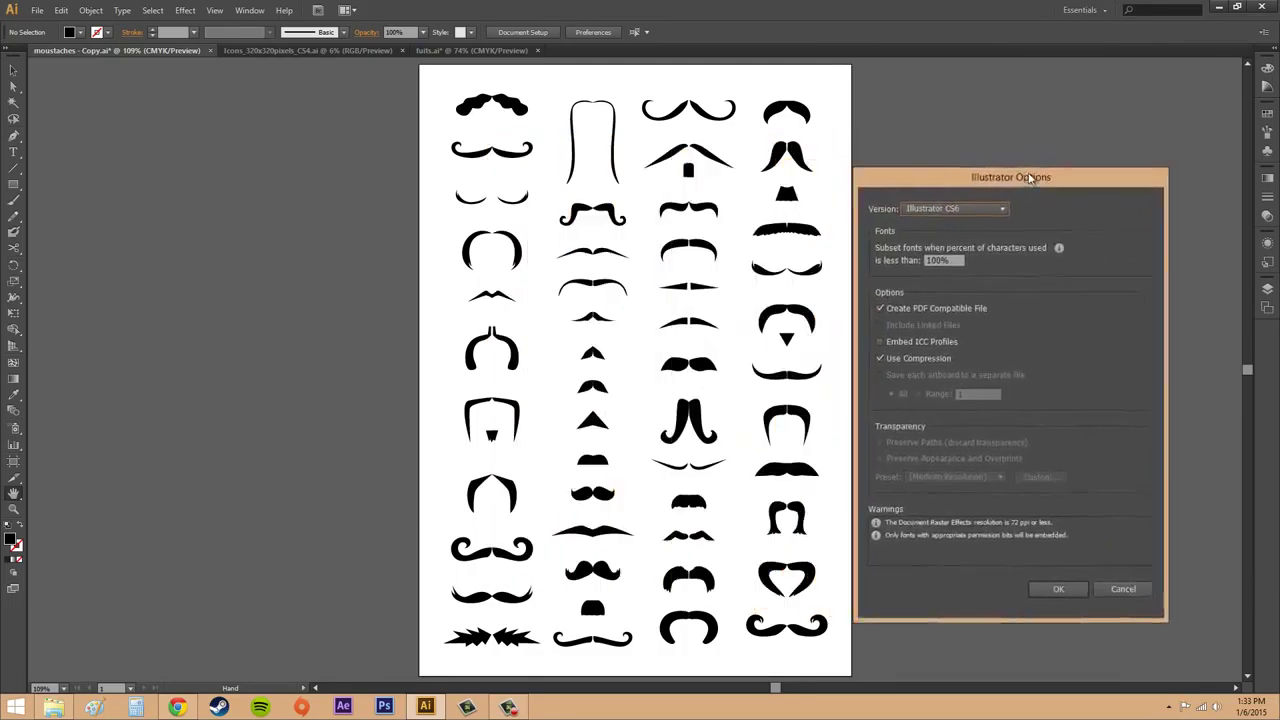
left_click(968, 198)
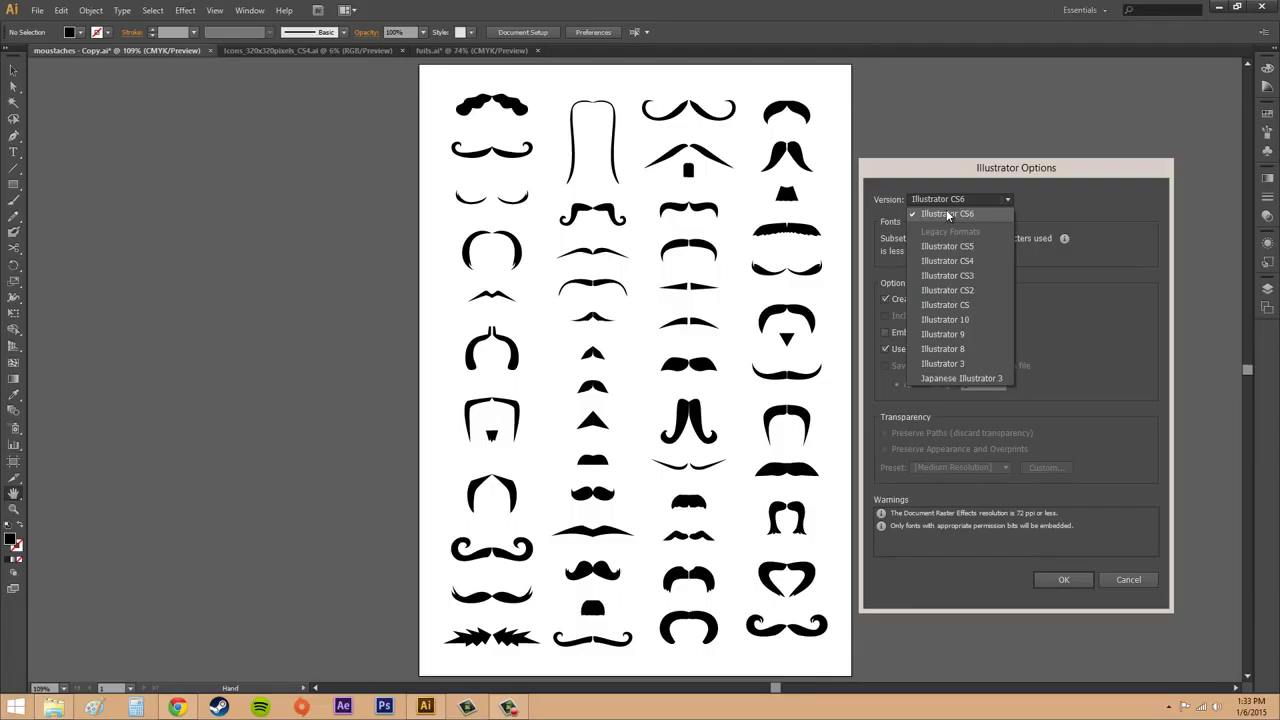
left_click(982, 203)
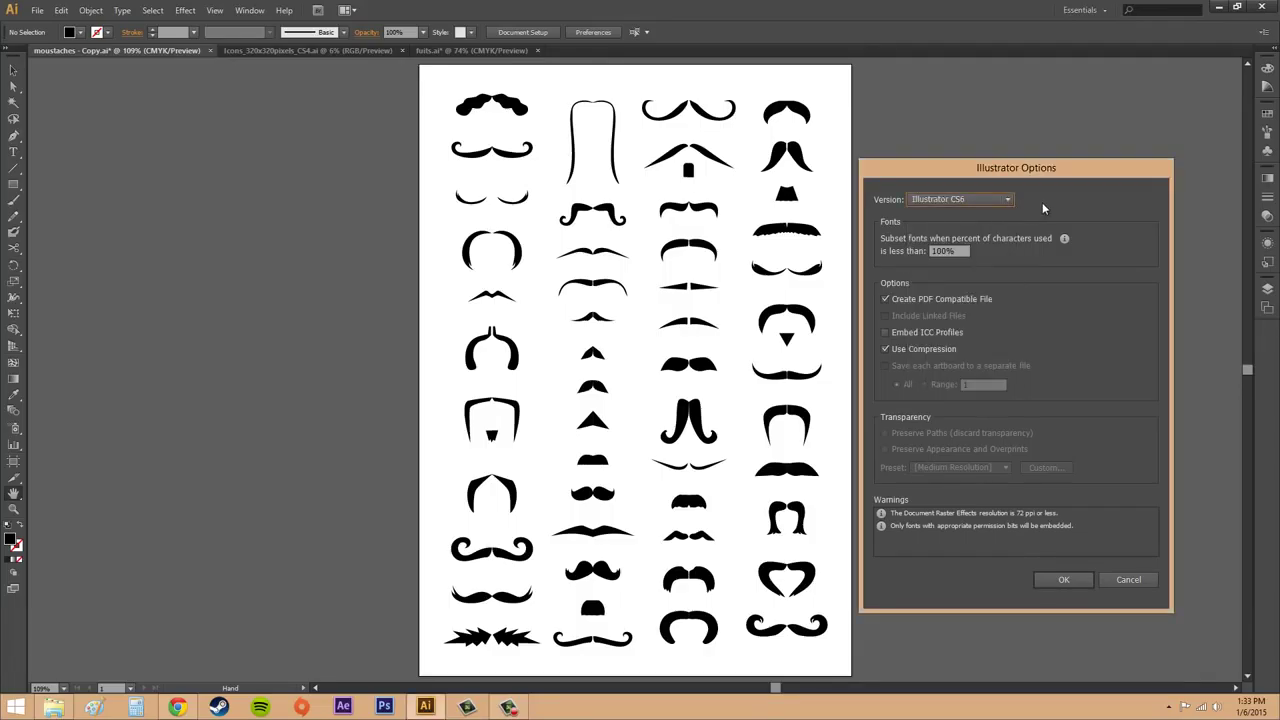
left_click(968, 199)
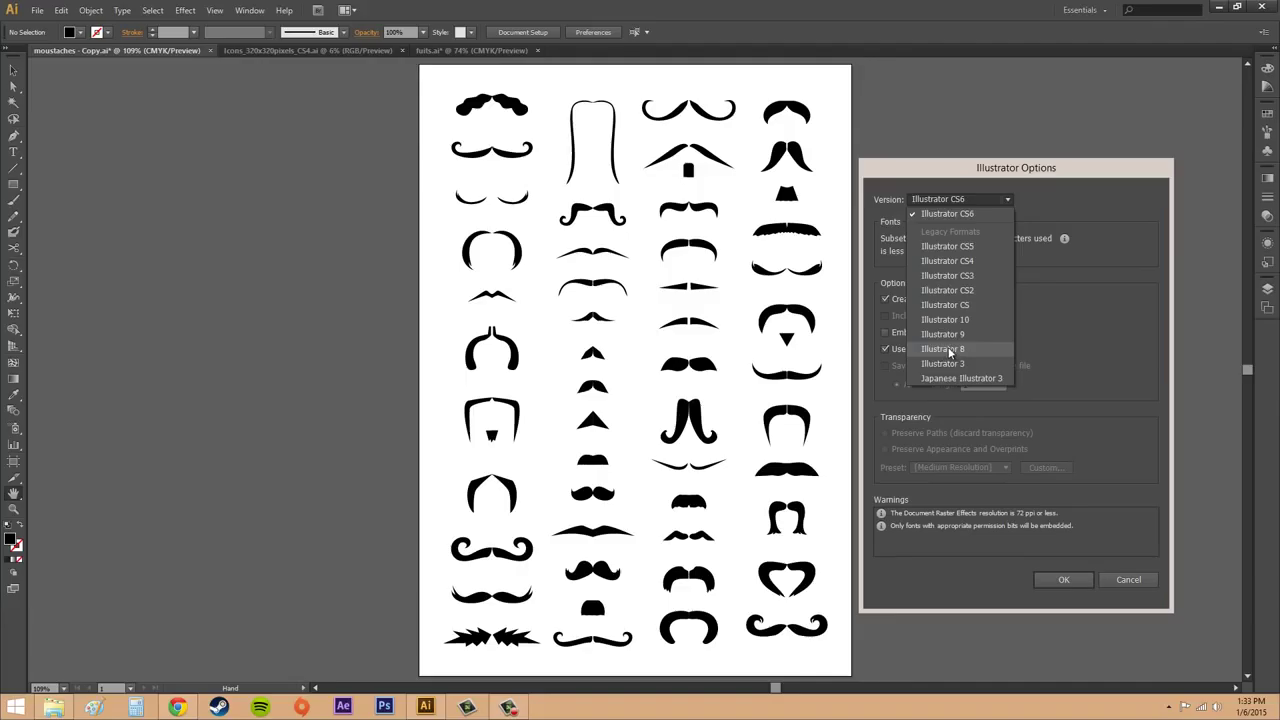
left_click(980, 202)
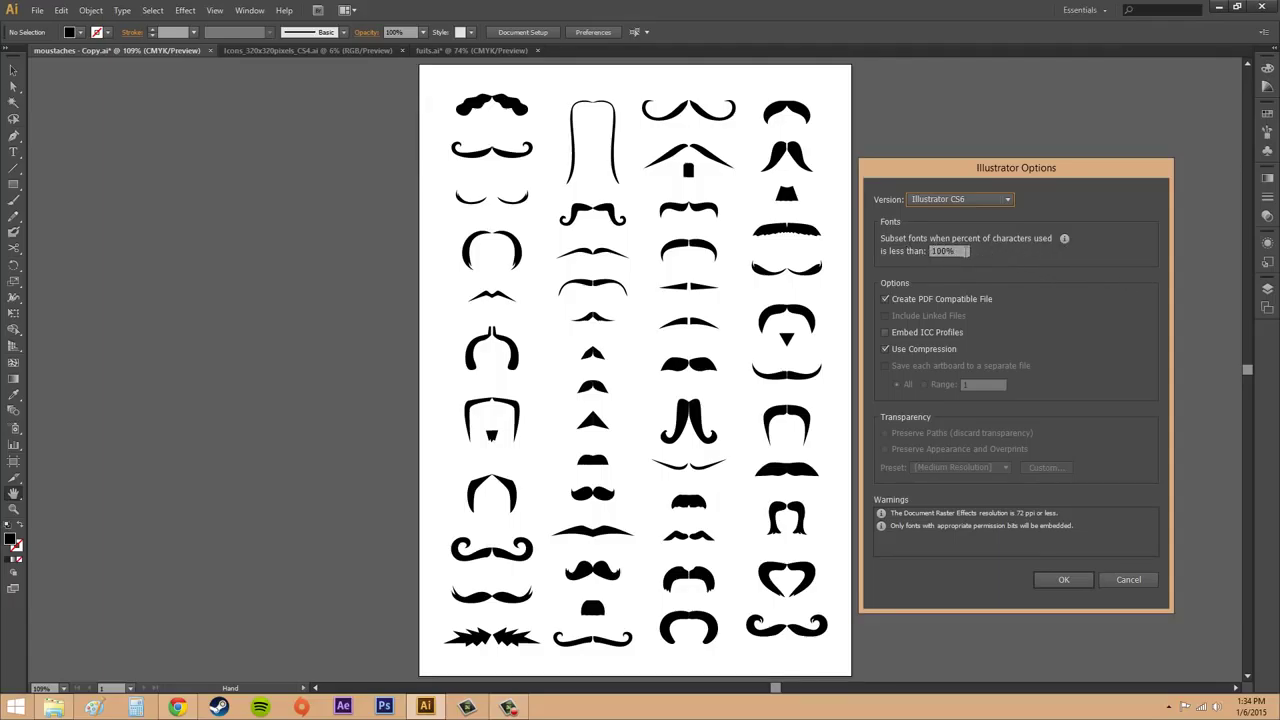
left_click(953, 251)
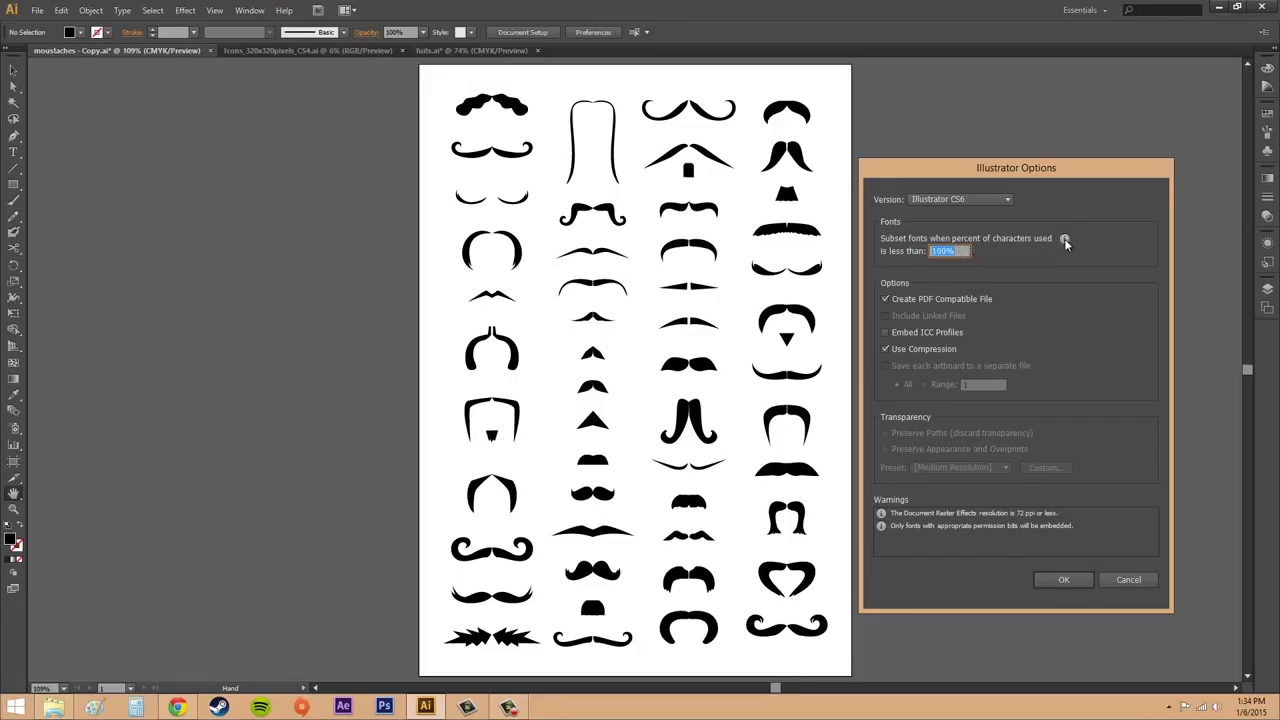
left_click(950, 251)
left_click(1063, 582)
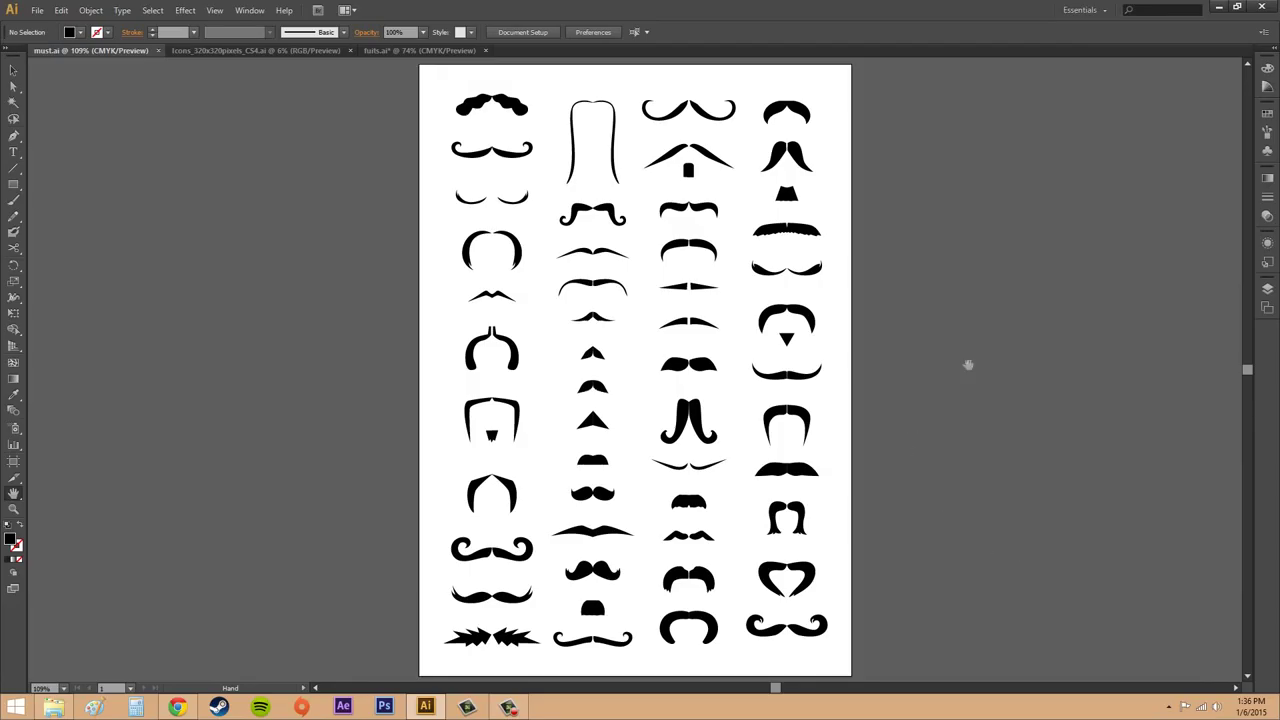
- Try to save the document as musteps in Illustrator EPS format in the Vector Library folder
left_click(40, 11)
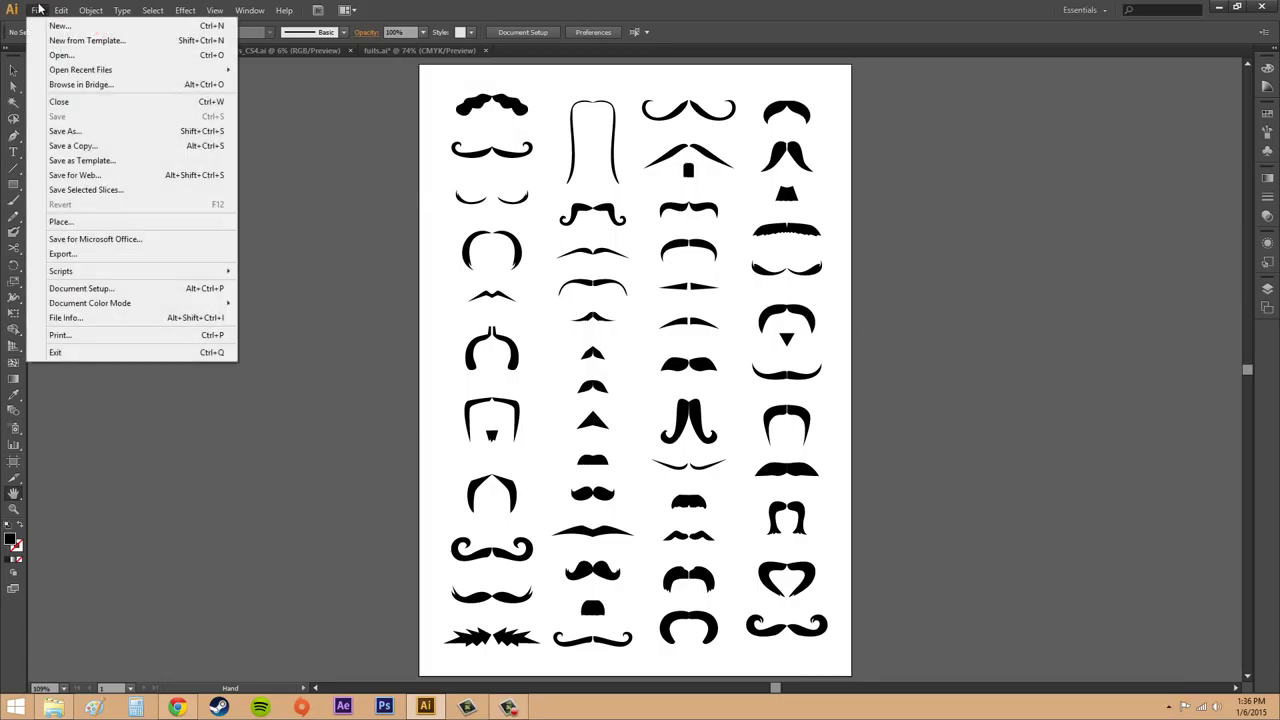
left_click(63, 138)
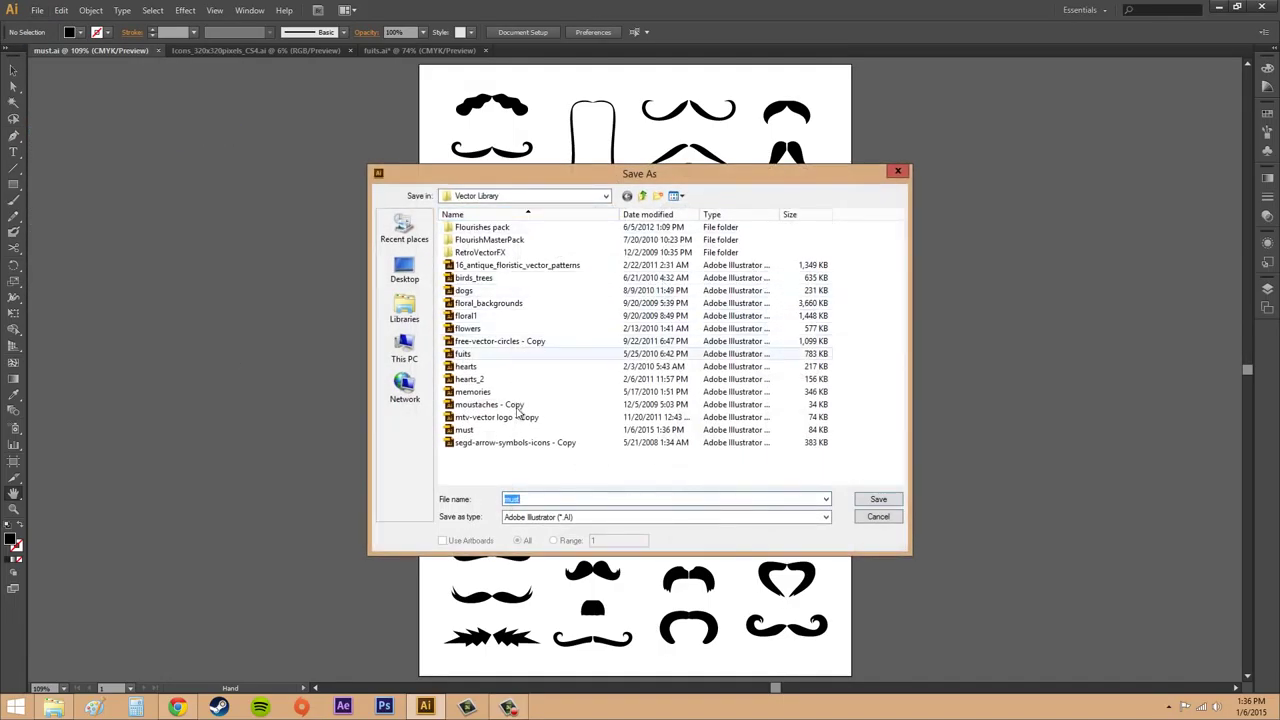
left_click(557, 498)
type("e")
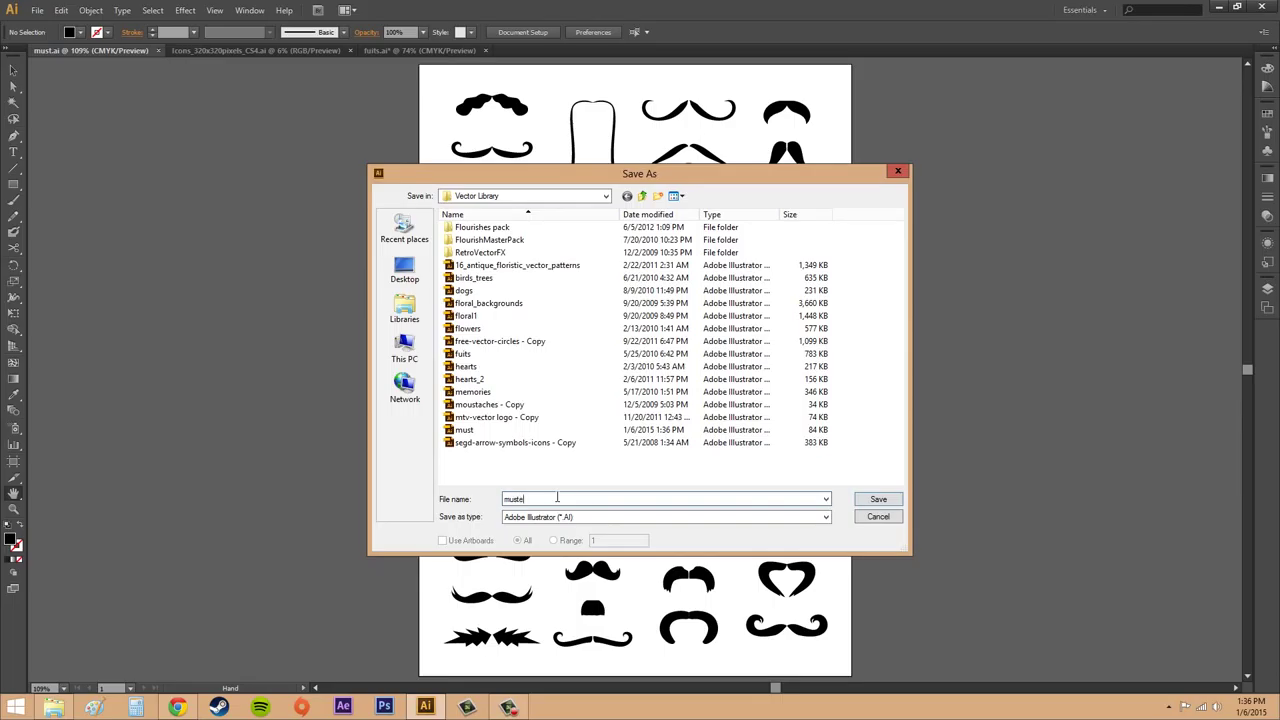
type("ps")
left_click(626, 517)
left_click(578, 550)
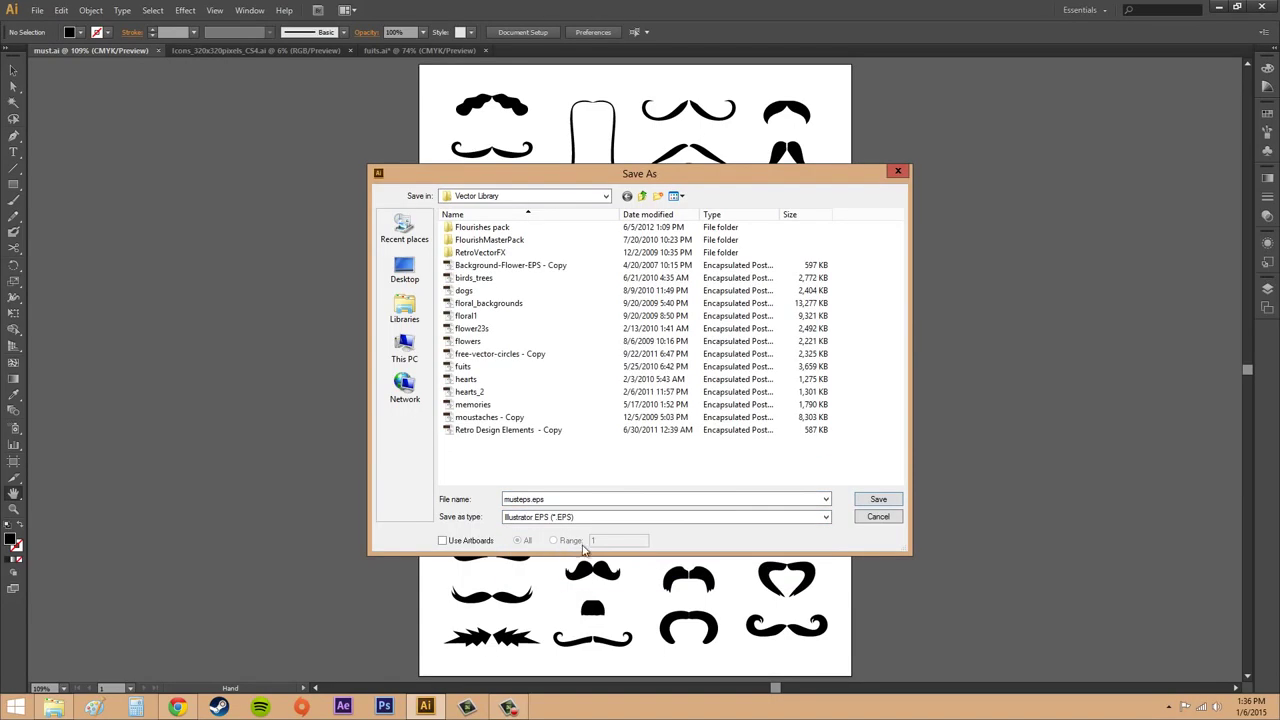
left_click(878, 500)
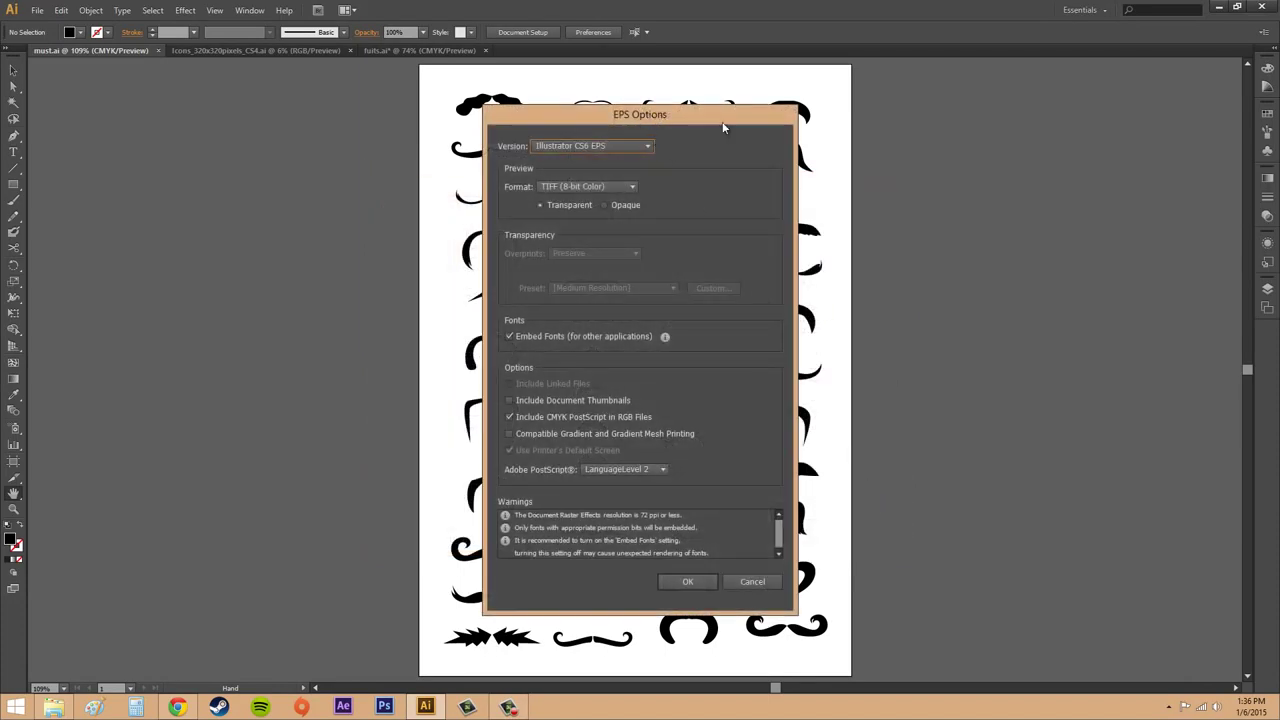
- Review the version choices, preview formats and warnings in the EPS options, and cancel the save
left_click_drag(723, 123, 1113, 150)
left_click(992, 170)
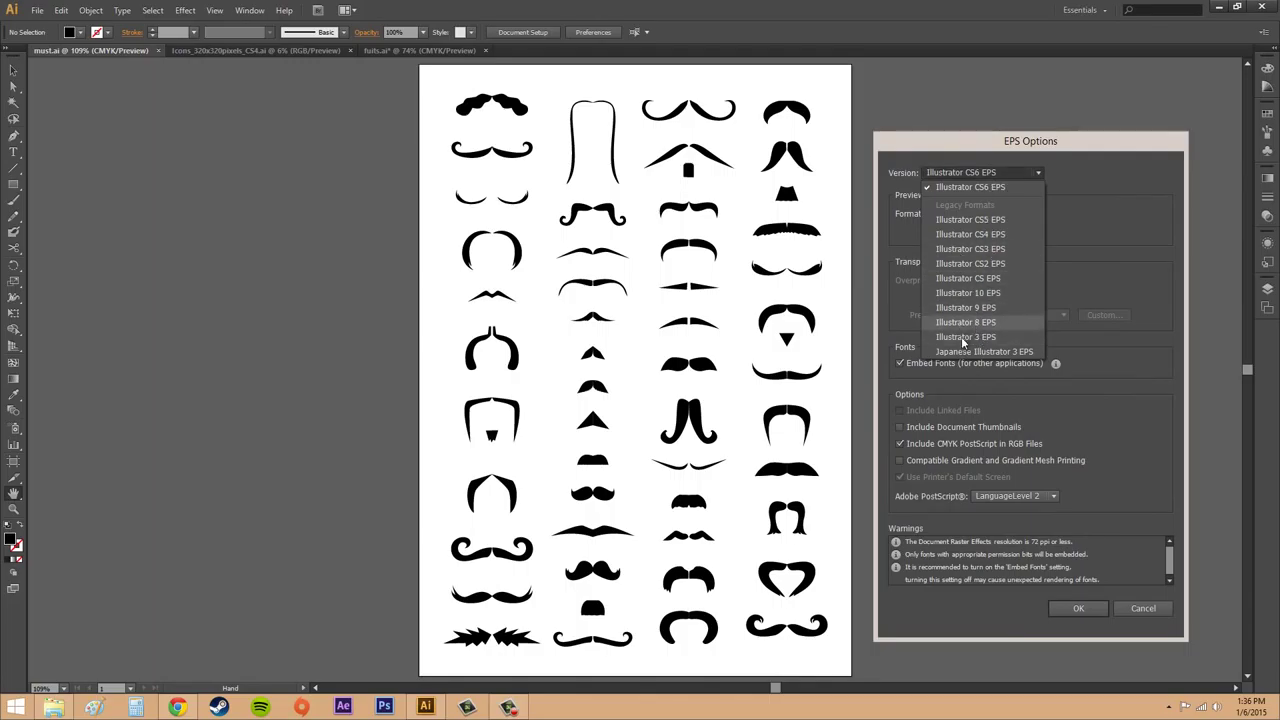
left_click(986, 173)
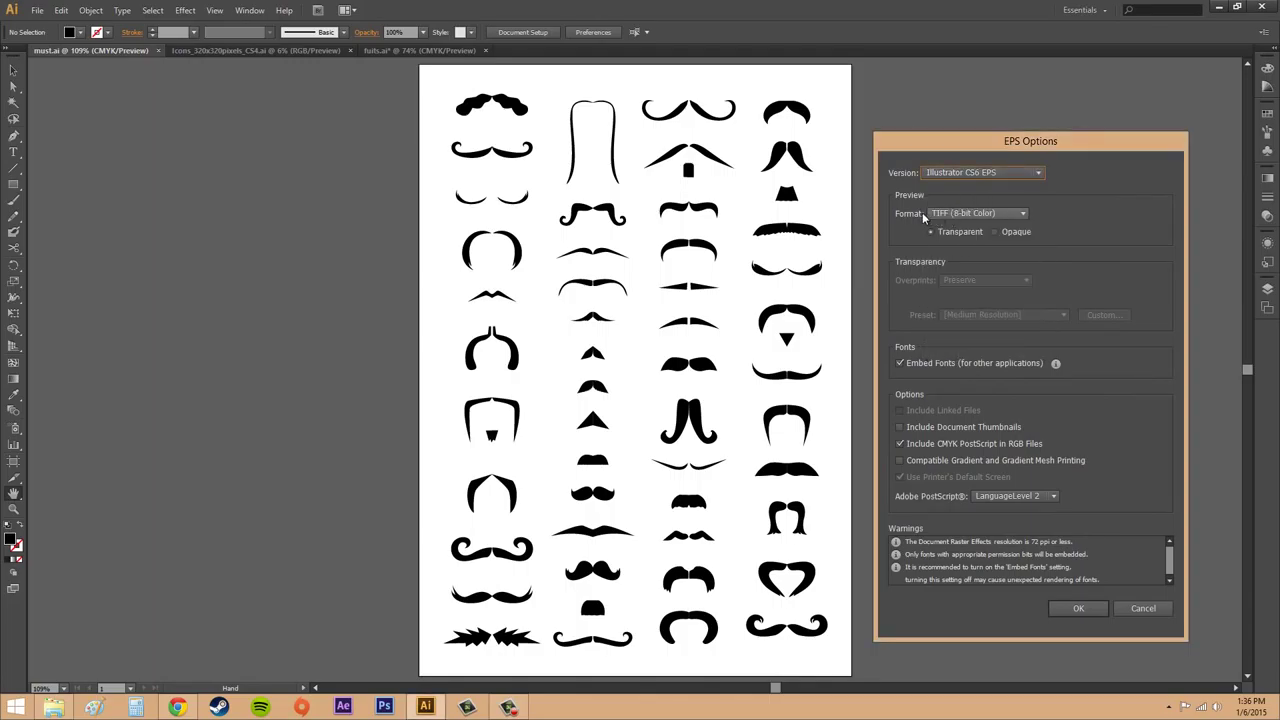
left_click(966, 212)
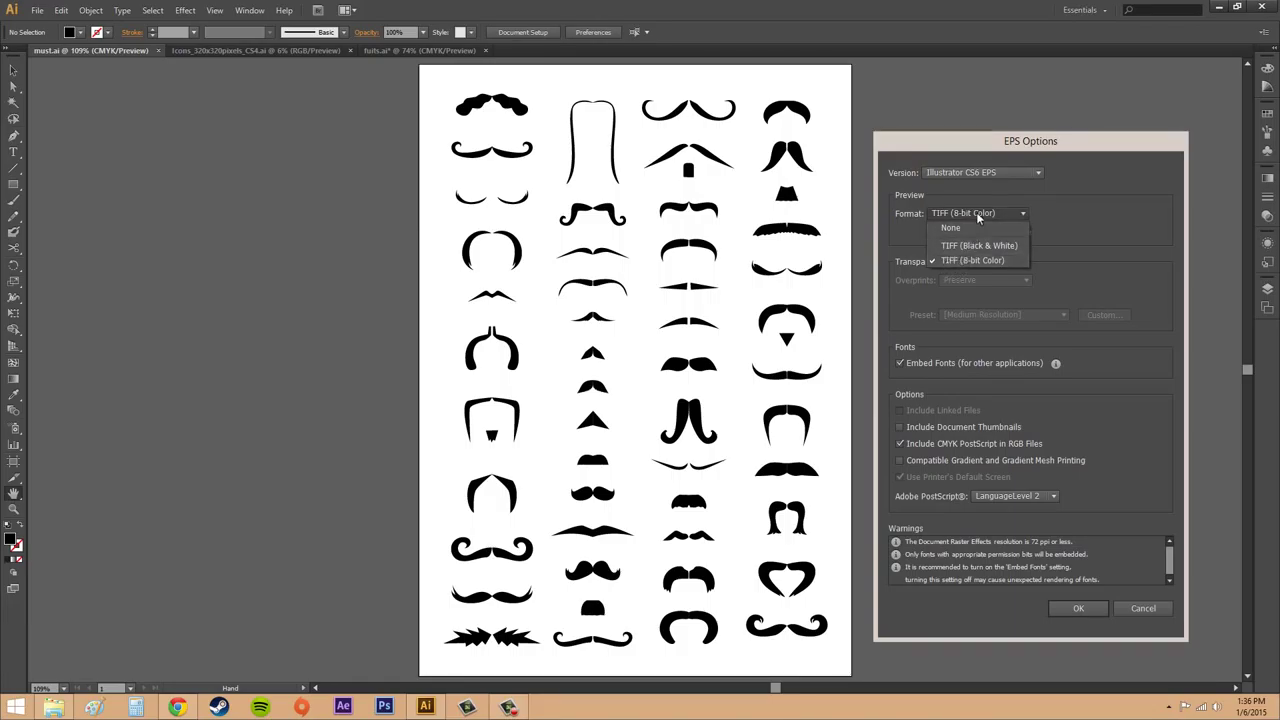
left_click(976, 212)
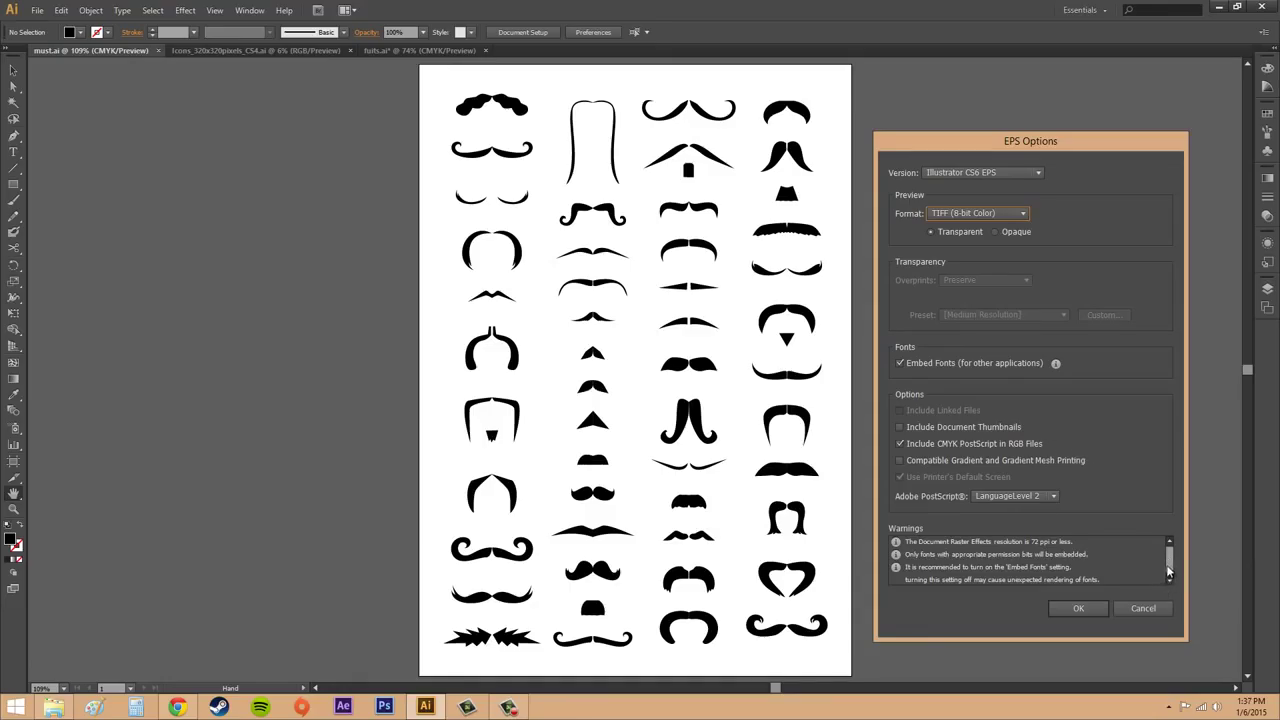
left_click_drag(1168, 566, 1163, 582)
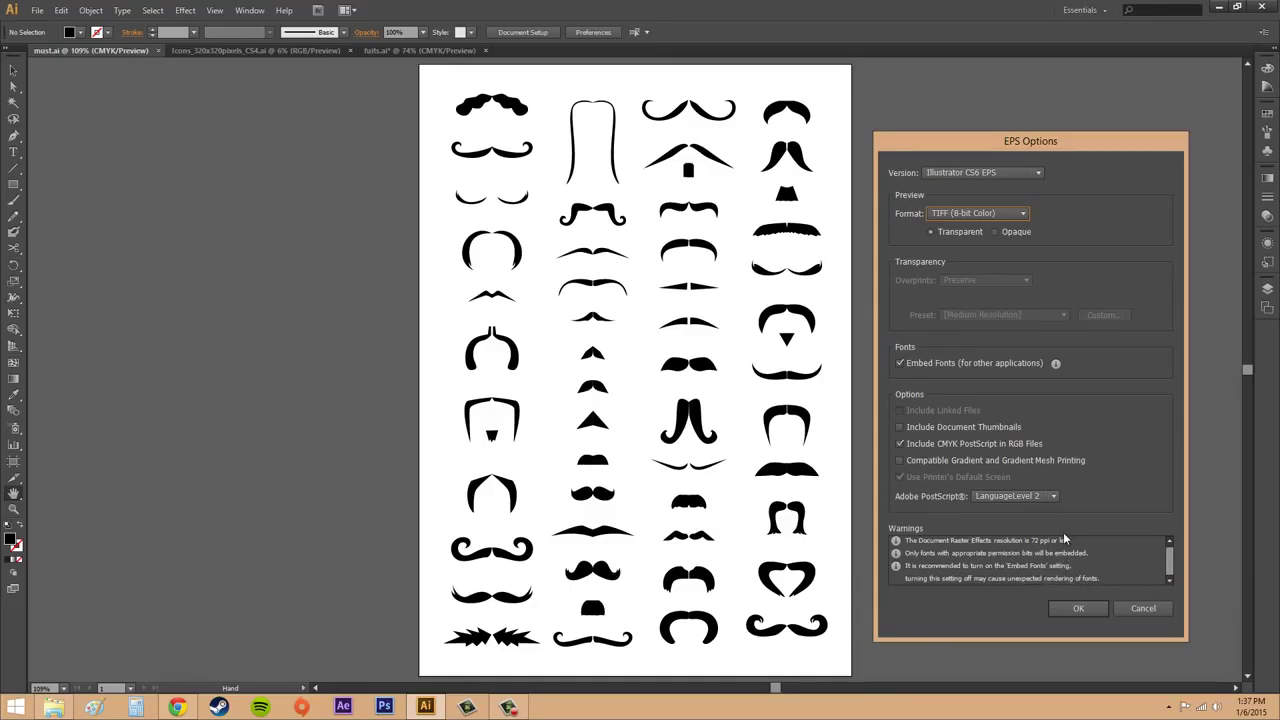
left_click(1145, 608)
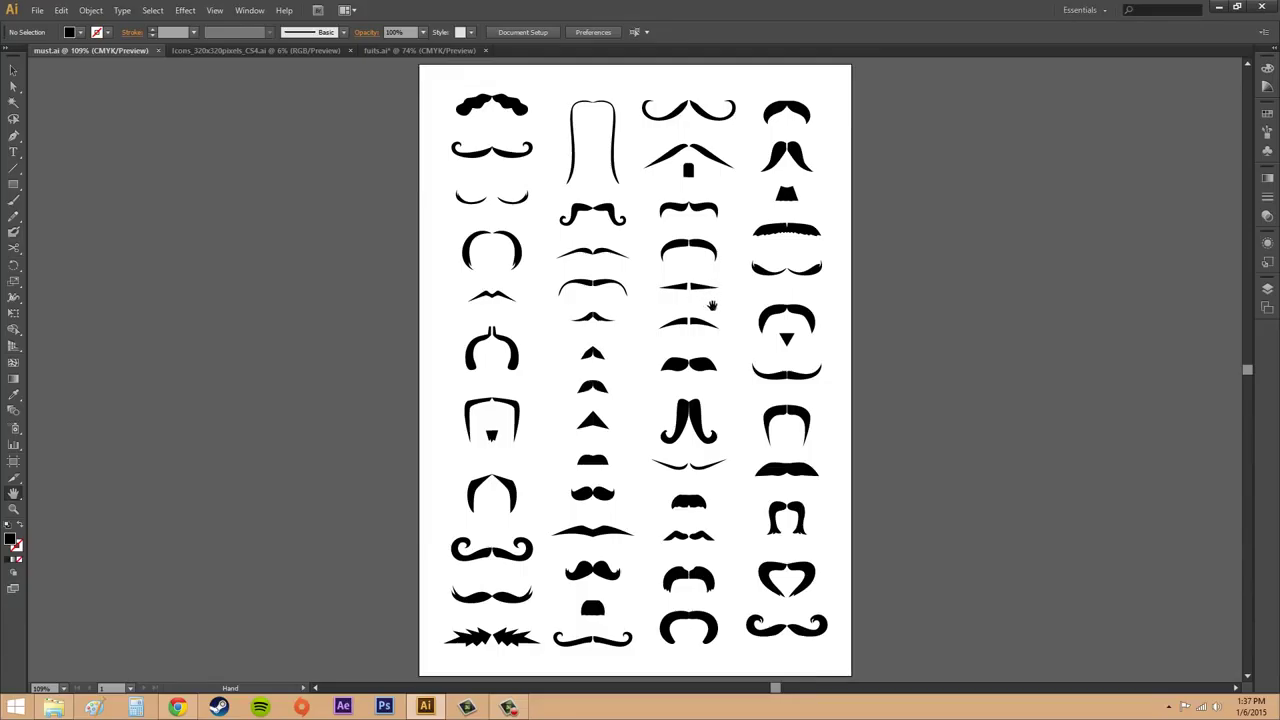
- Try to save a copy of the moustache document as moustaches - Copy1 in Adobe Illustrator (*.AI) format, and cancel the save
left_click(36, 10)
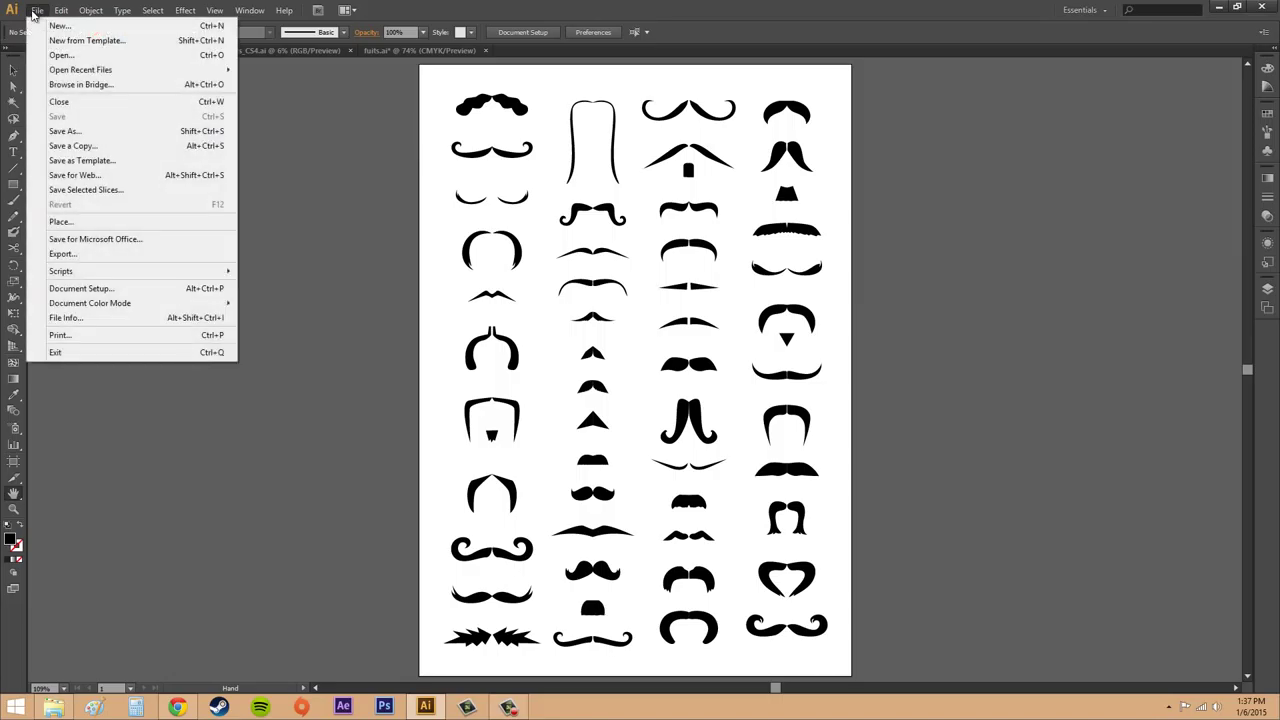
left_click(64, 147)
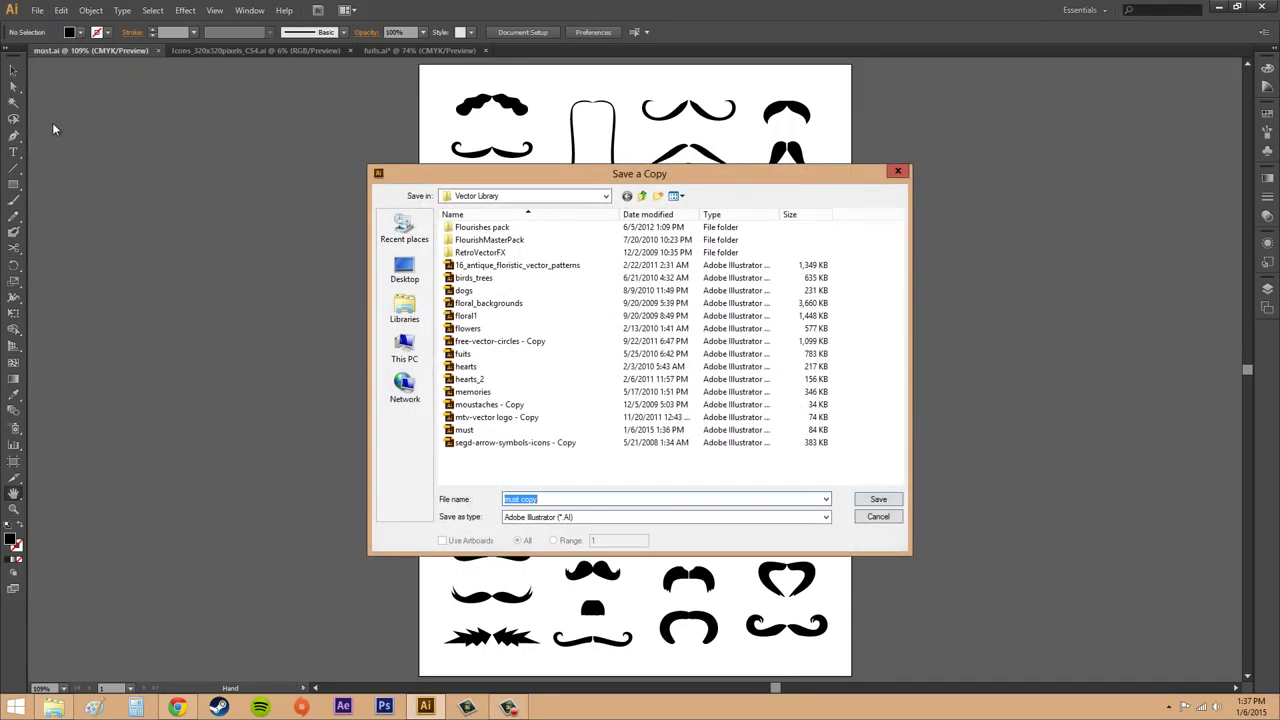
left_click(553, 500)
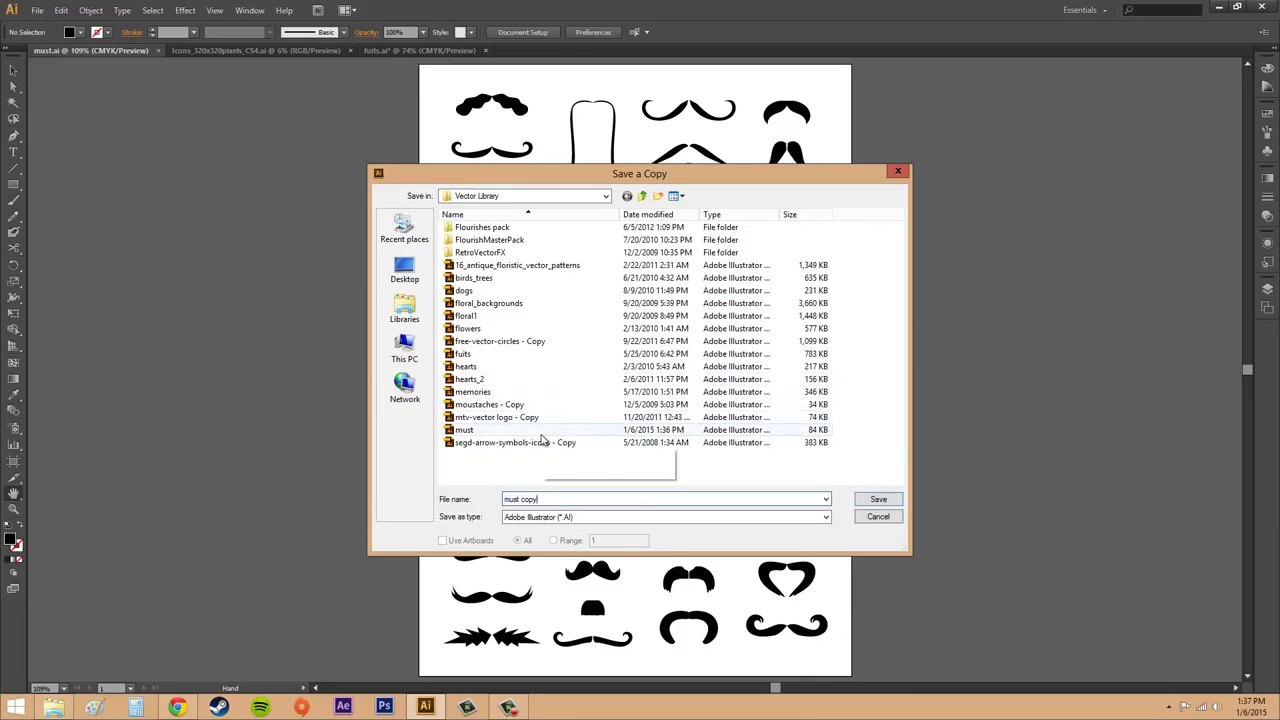
left_click(500, 405)
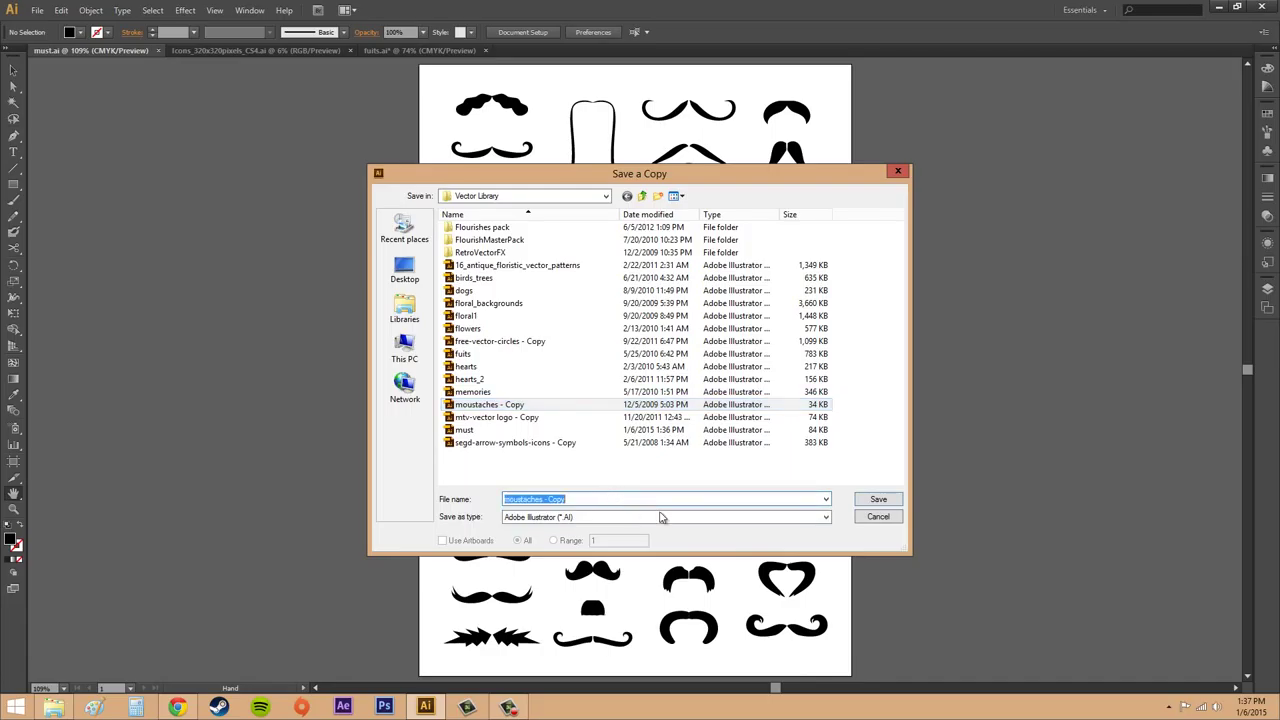
left_click(597, 498)
type("1")
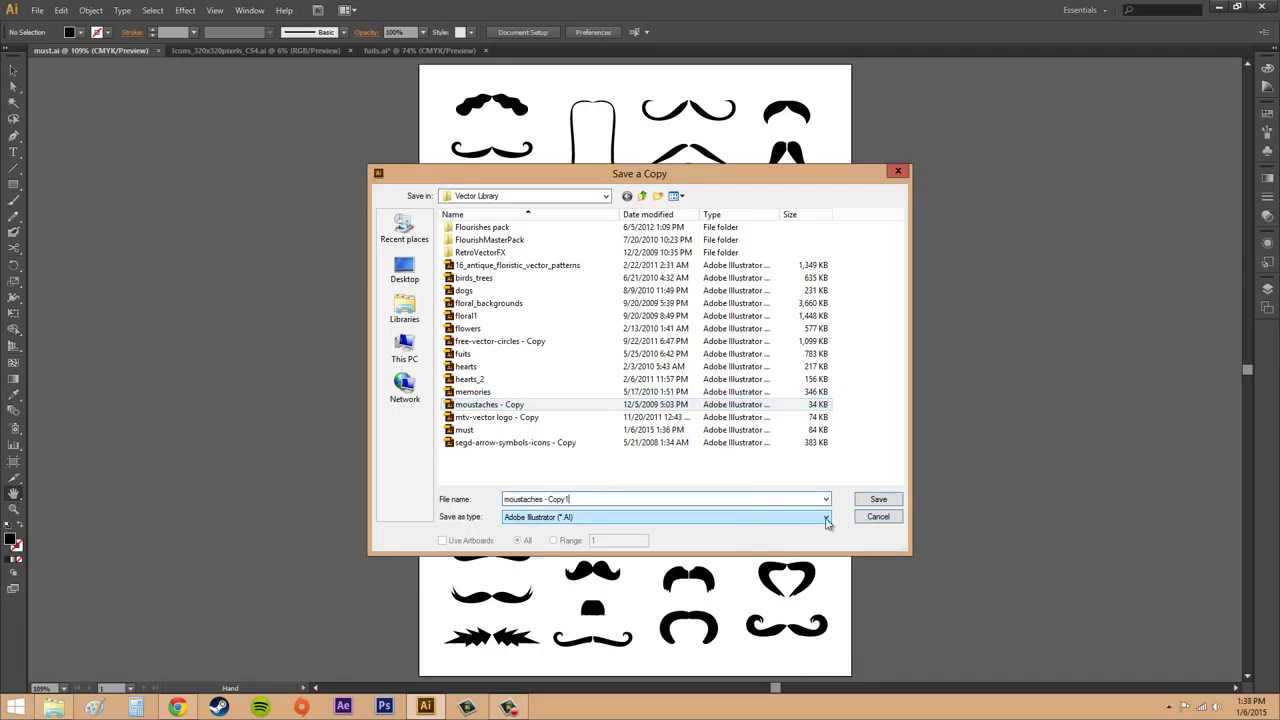
left_click(878, 517)
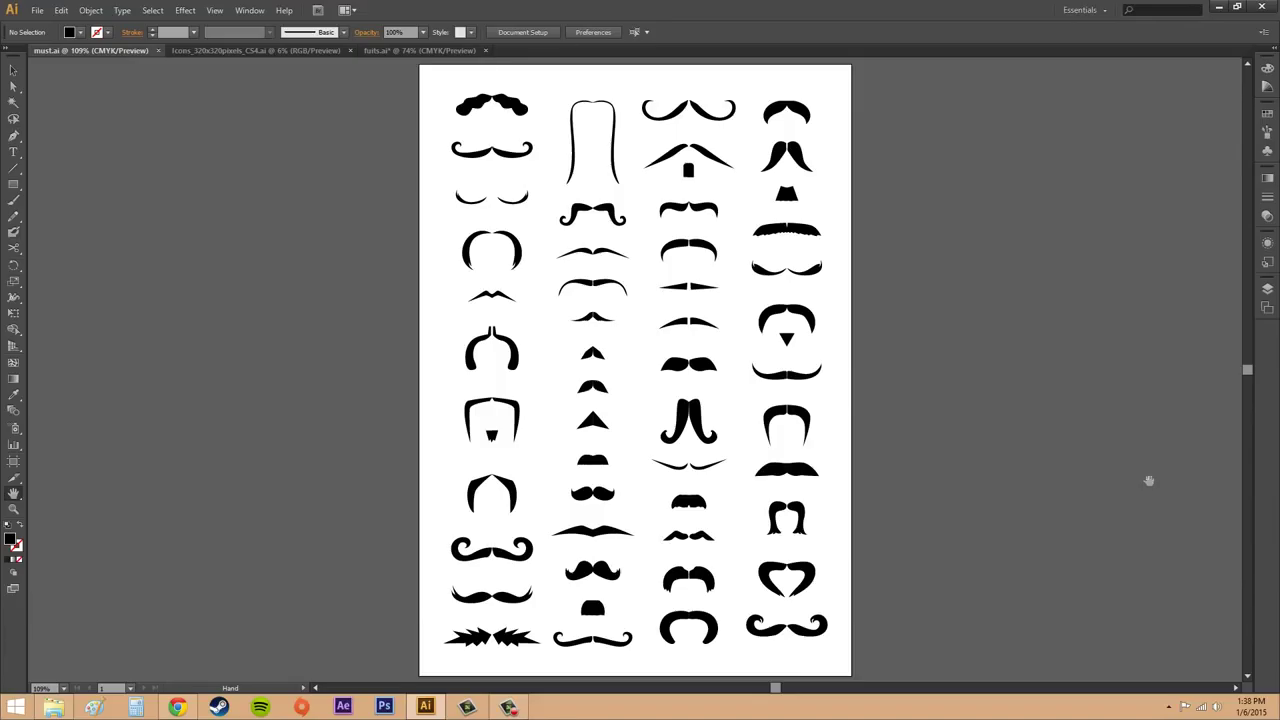
left_click(37, 10)
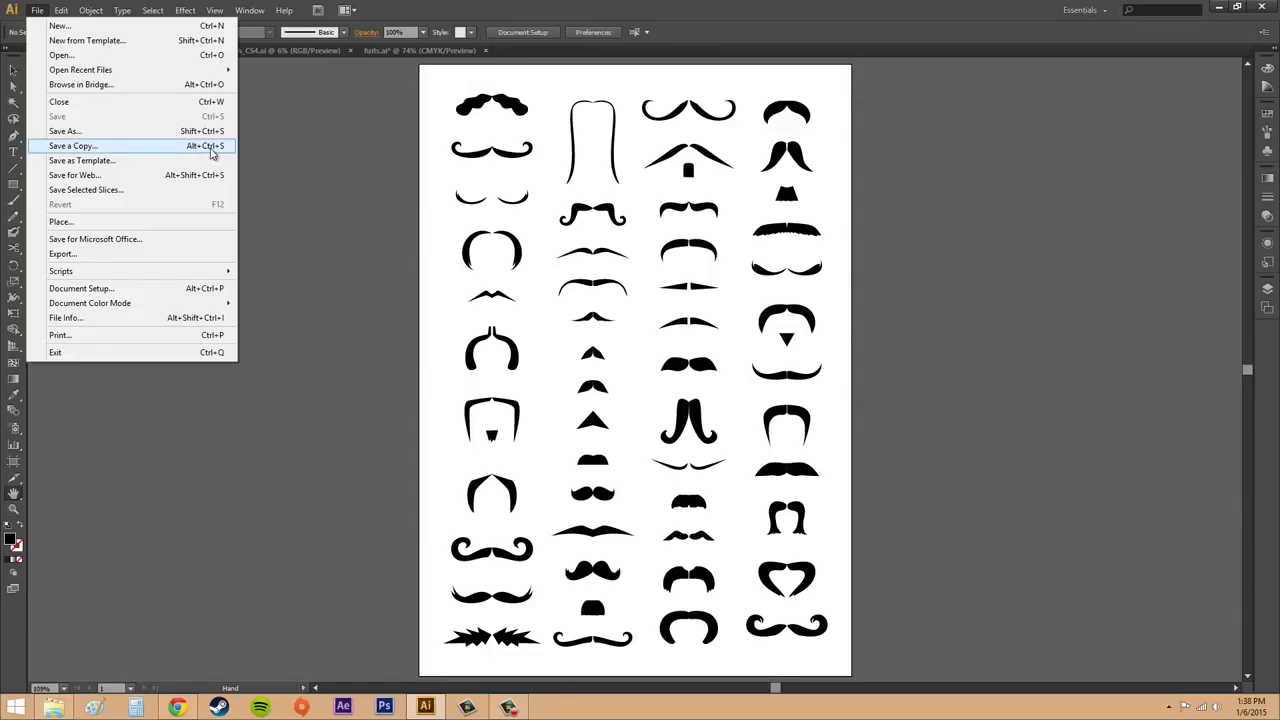
left_click(1134, 412)
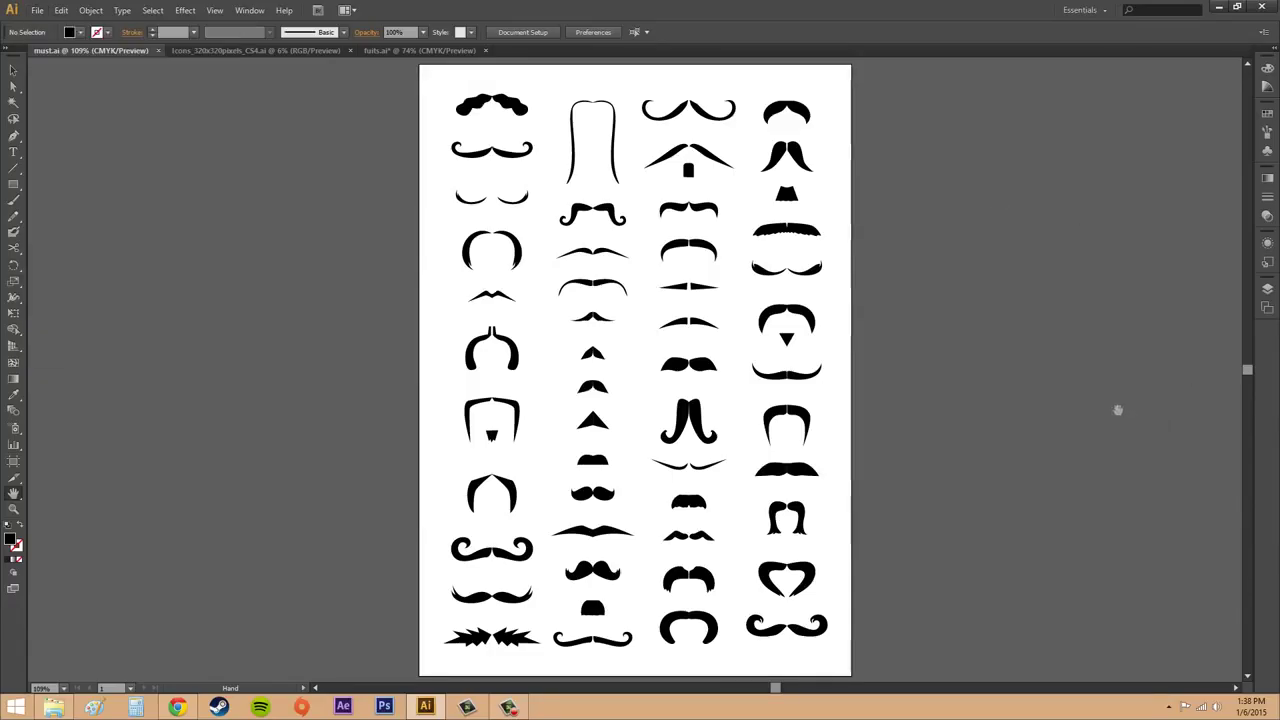